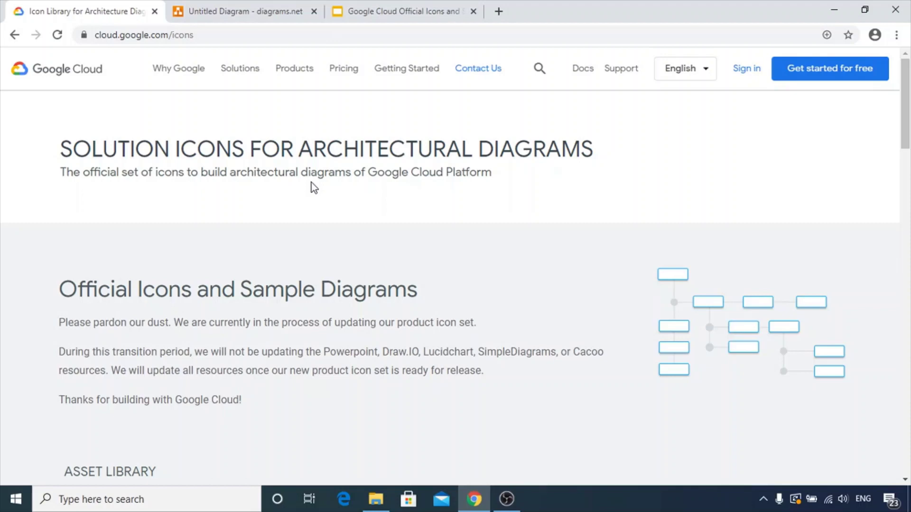
Highlight the icons page address and the notices about paused icon updates and the transition period
click(204, 37)
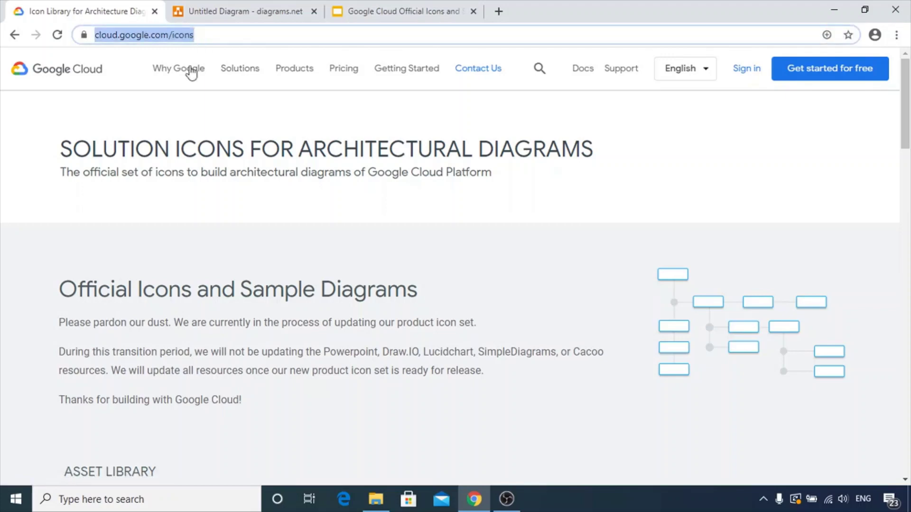
drag(60, 286, 216, 369)
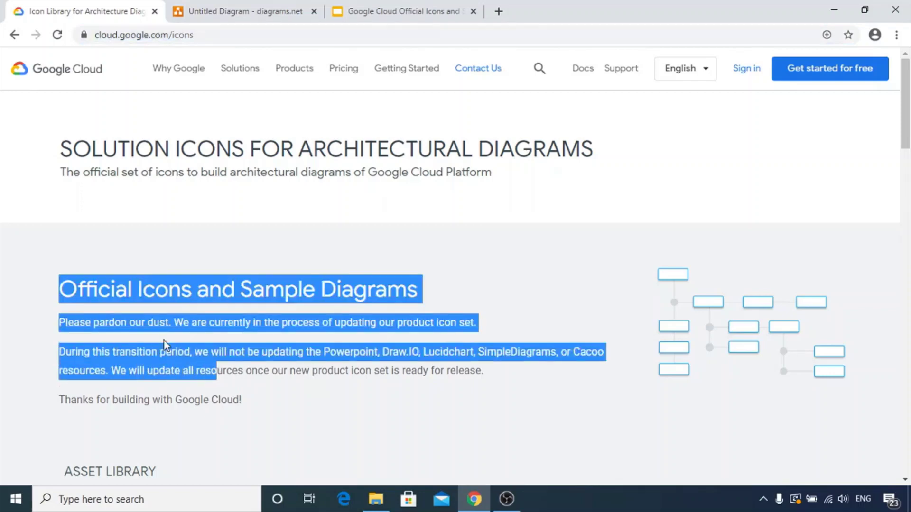
click(224, 324)
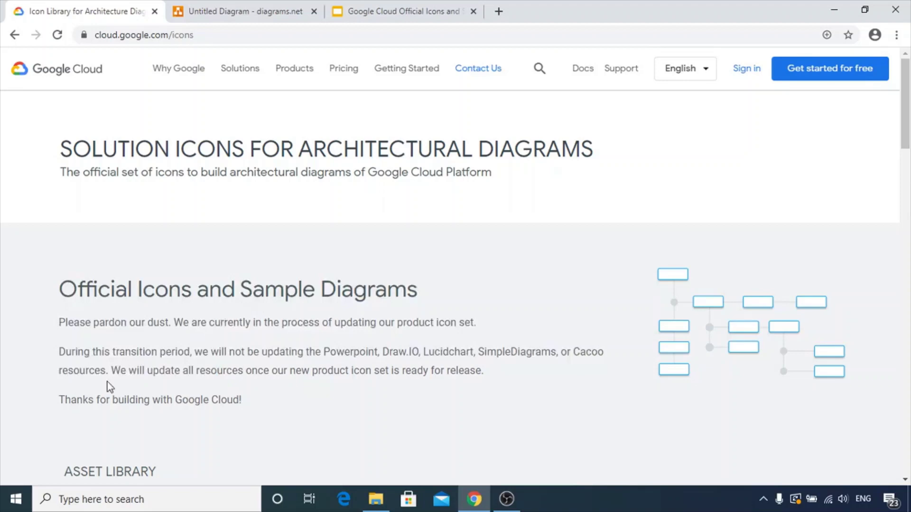
mouse_move(119, 353)
mouse_down()
mouse_move(205, 363)
mouse_move(266, 354)
mouse_move(555, 354)
mouse_move(137, 377)
mouse_move(335, 383)
mouse_move(484, 371)
mouse_up()
click(483, 372)
Scroll down to the Asset Library section and highlight the word ASSET in its heading
scroll(483, 371, down, 3)
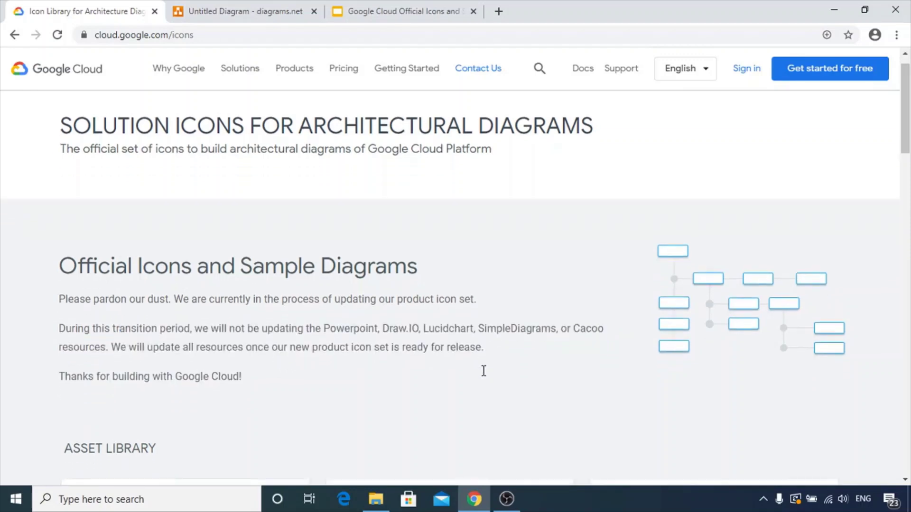
scroll(483, 371, down, 3)
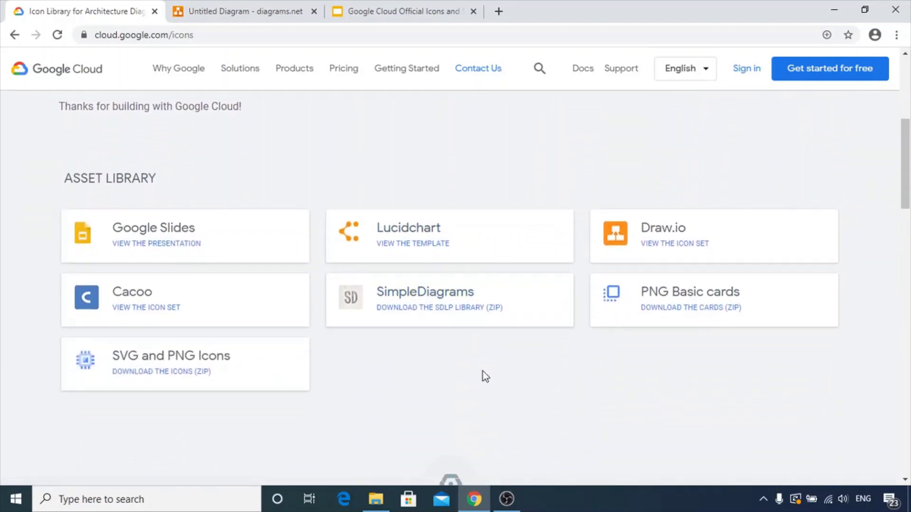
double_click(94, 179)
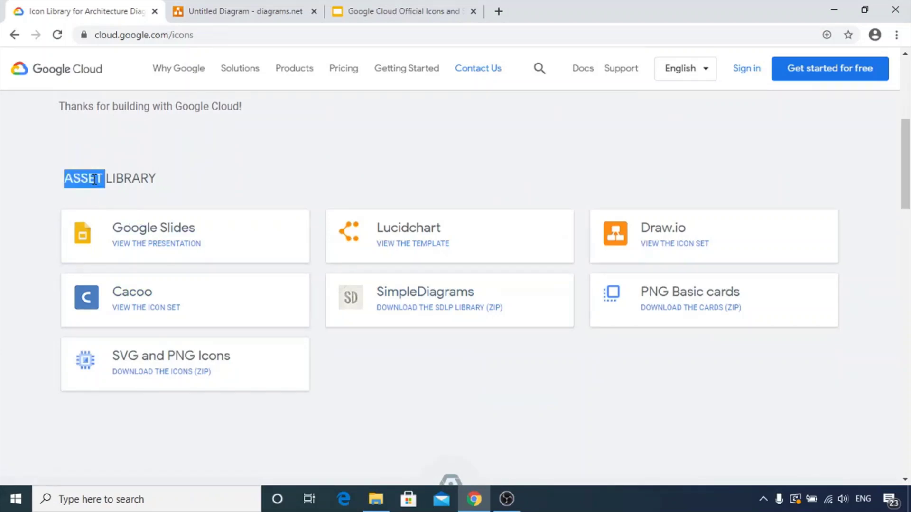
click(143, 227)
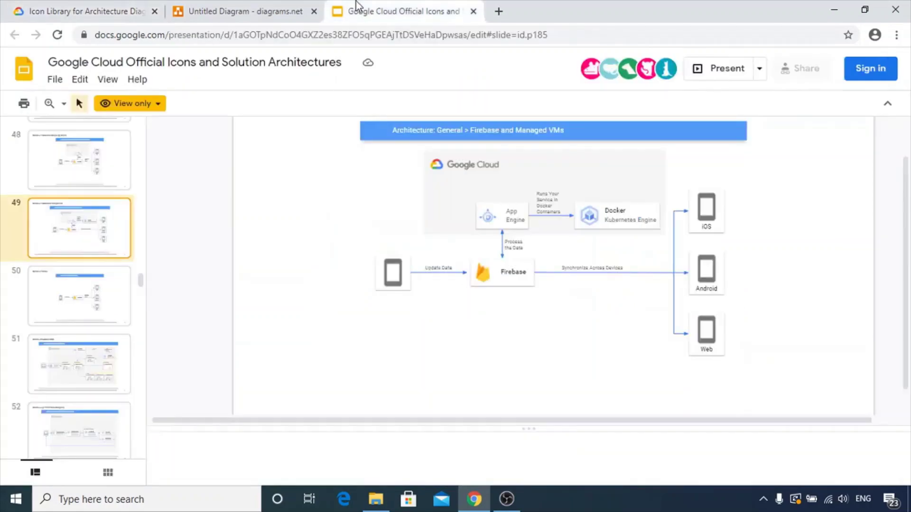
click(109, 155)
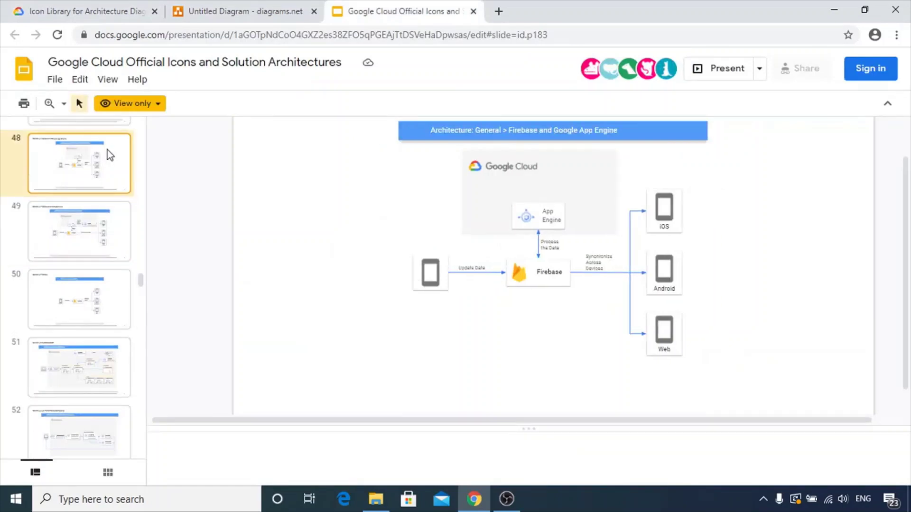
click(160, 105)
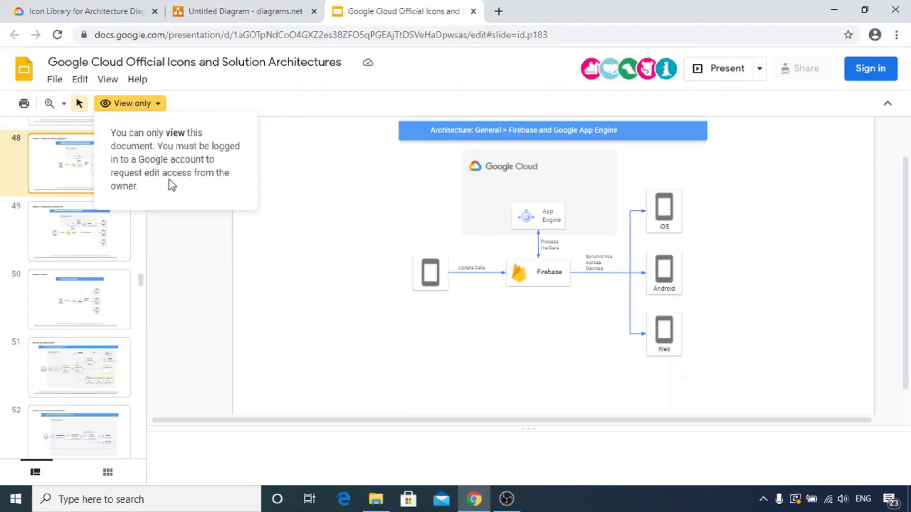
click(85, 253)
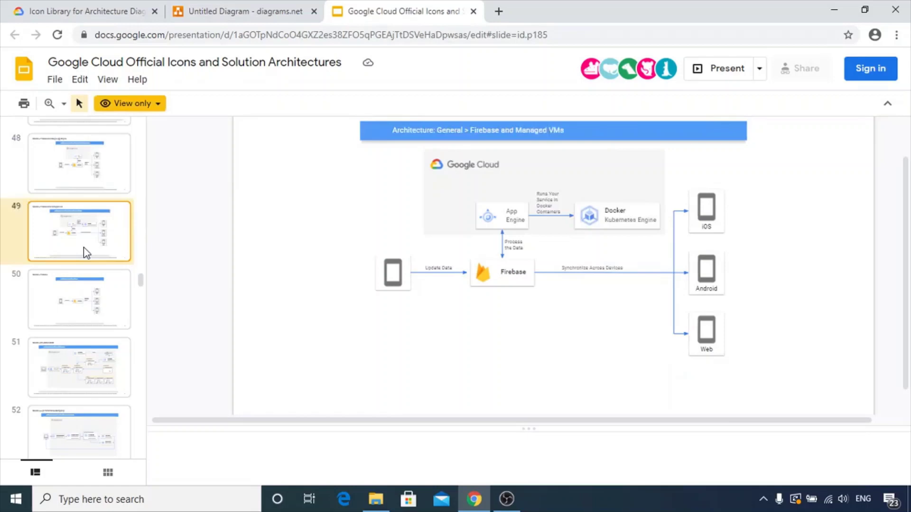
Glance at the Google Cloud icons page, then switch to the Untitled Diagram pipeline tab
click(141, 13)
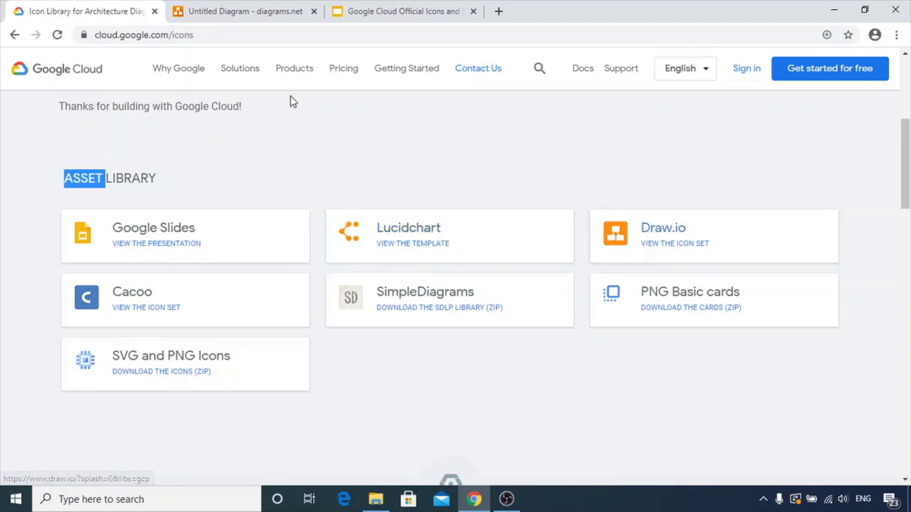
click(256, 12)
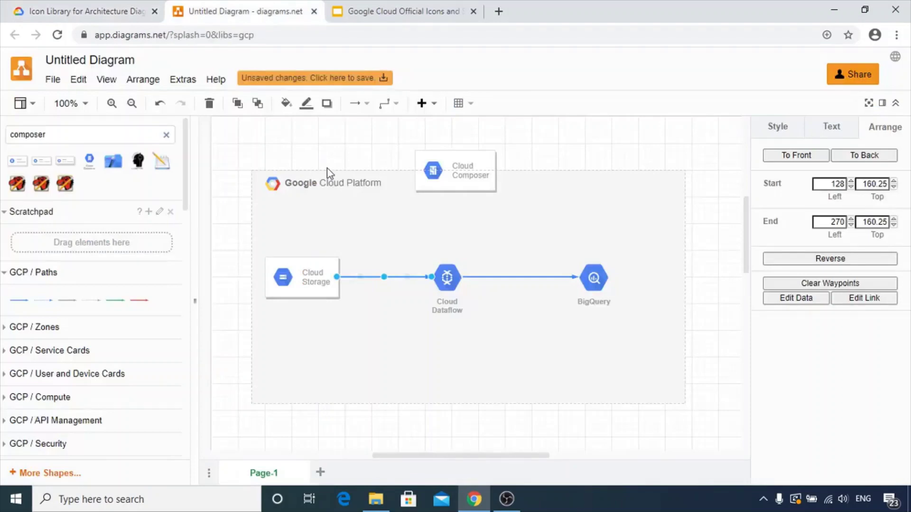
Select the Google Cloud Platform container, then return to the Google Cloud icons Asset Library
click(369, 211)
click(122, 13)
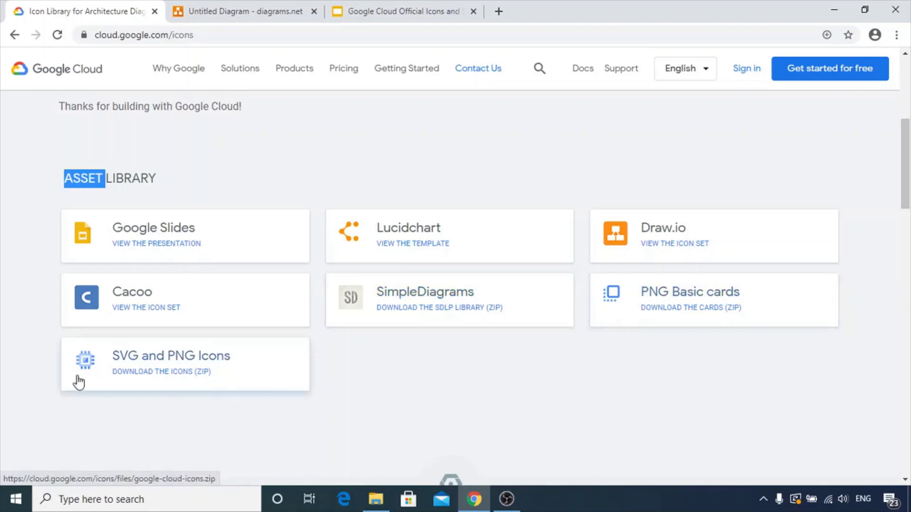
Clear the ASSET highlight and switch back to the Untitled Diagram pipeline tab
click(27, 262)
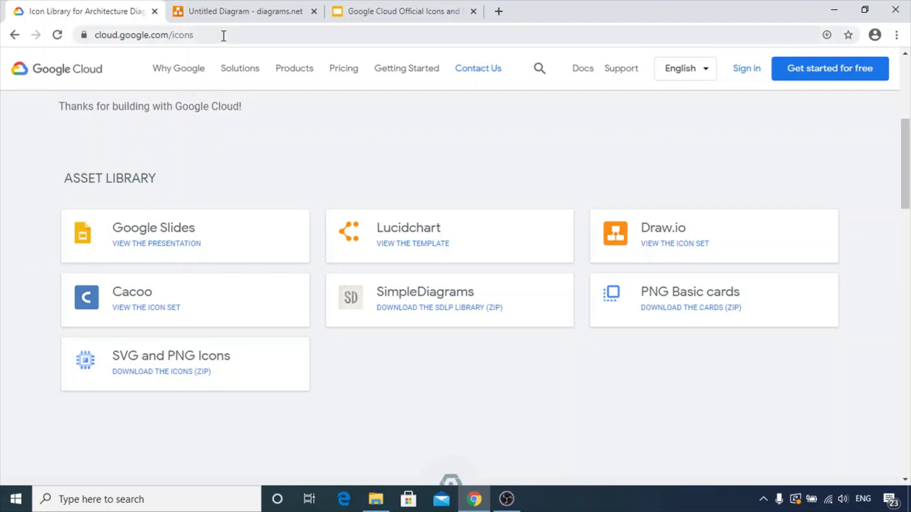
click(269, 6)
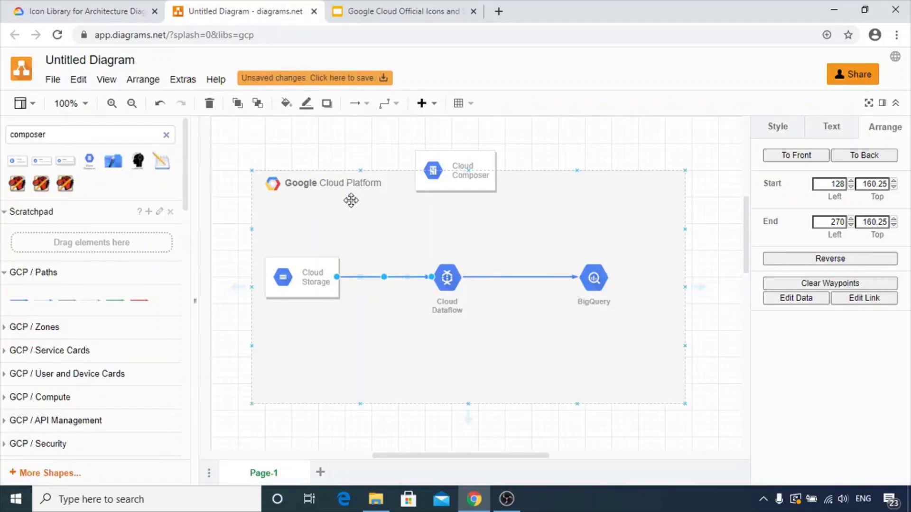
Open the Draw.io GCP icon set as a new diagram and delete its container and Cloud Storage shapes
click(94, 5)
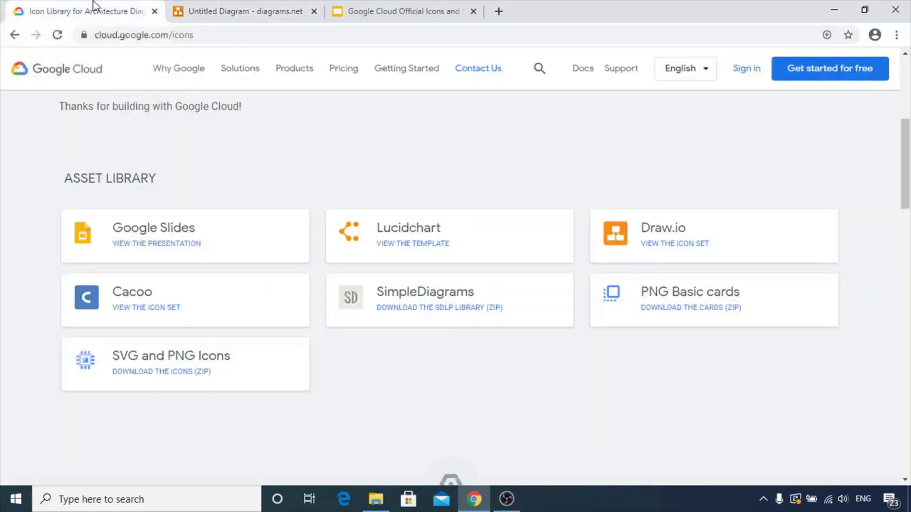
click(682, 241)
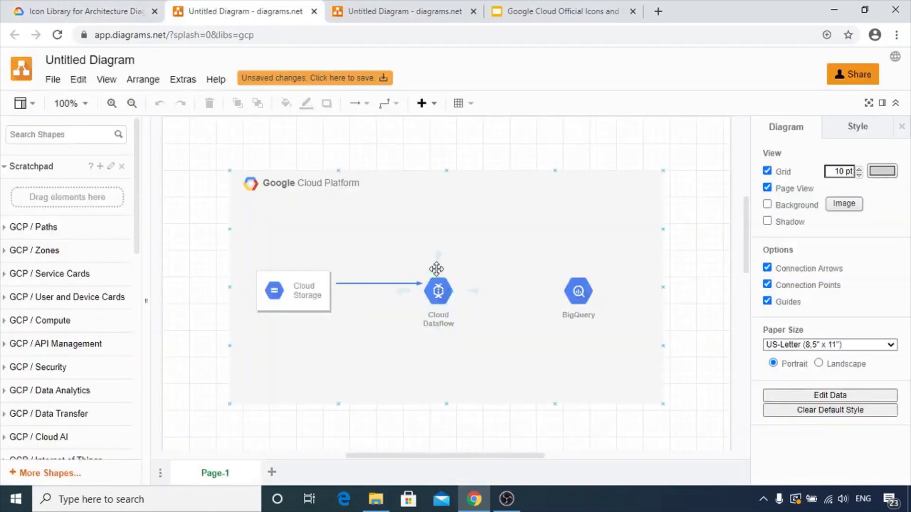
click(499, 262)
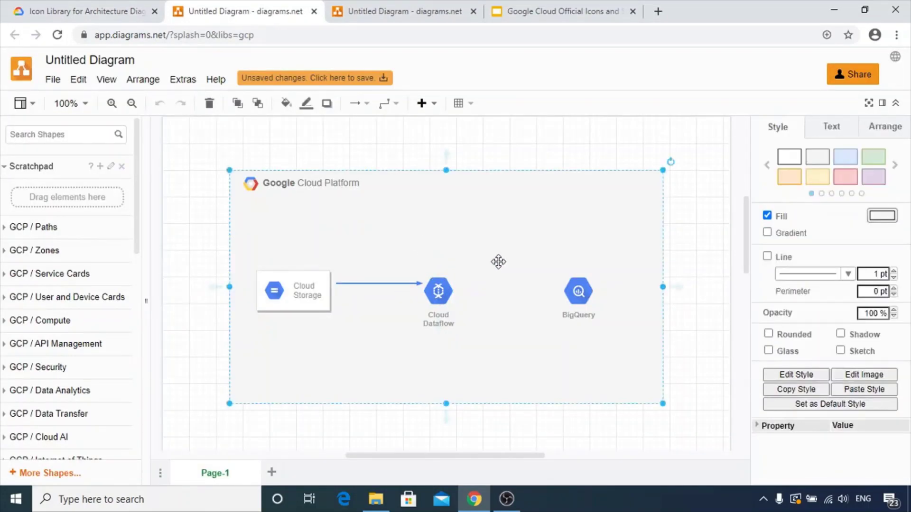
key(Delete)
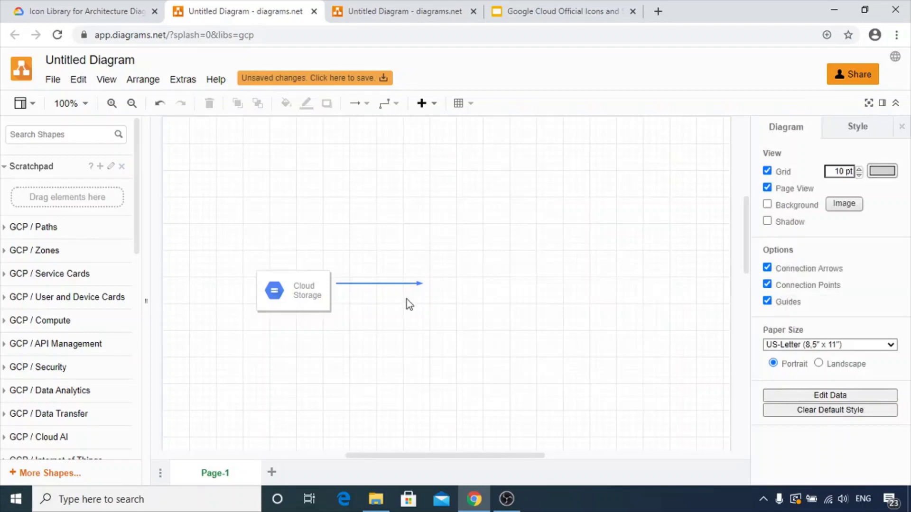
click(291, 304)
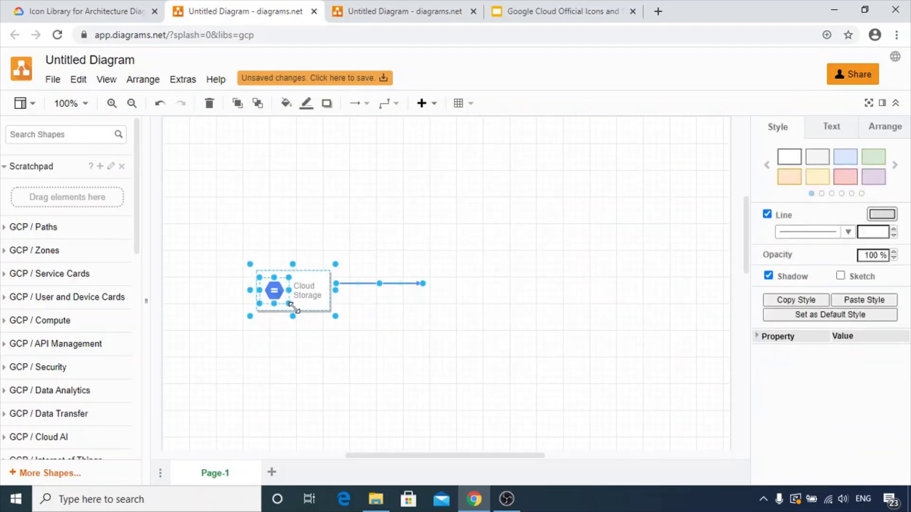
key(Delete)
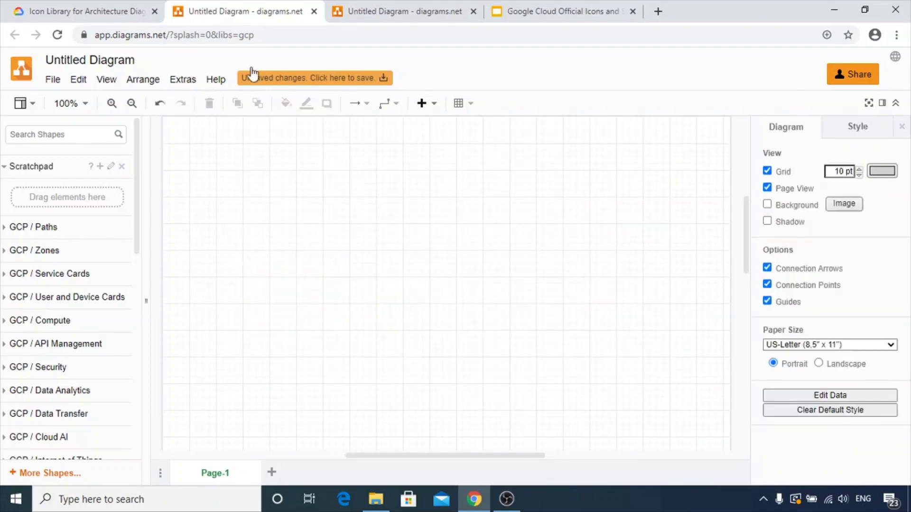
click(384, 7)
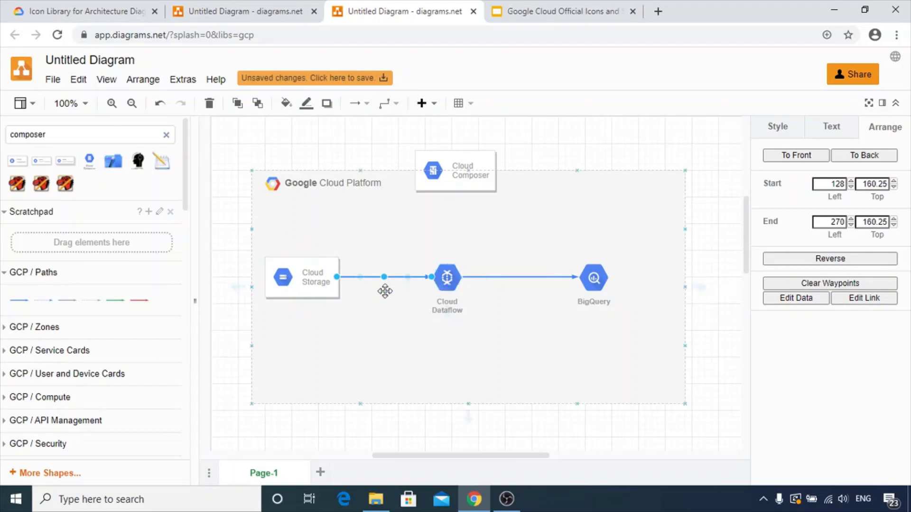
click(594, 280)
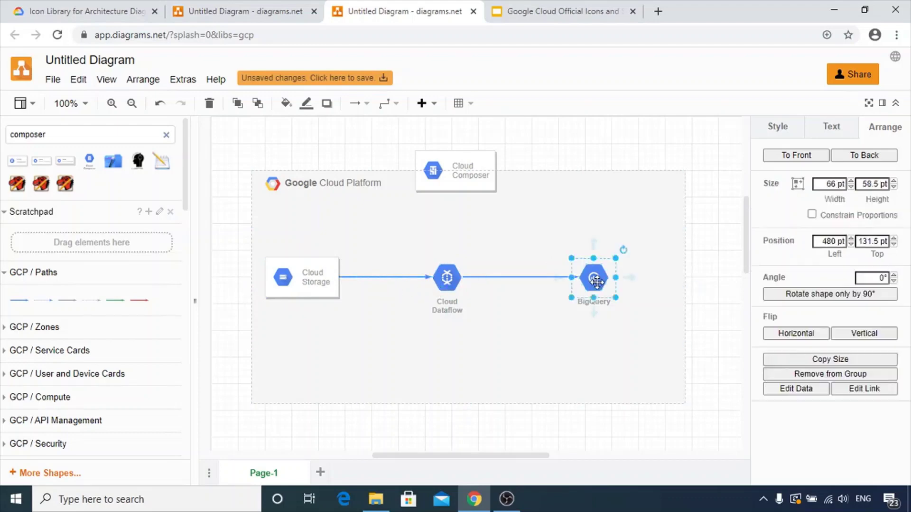
click(466, 177)
click(471, 235)
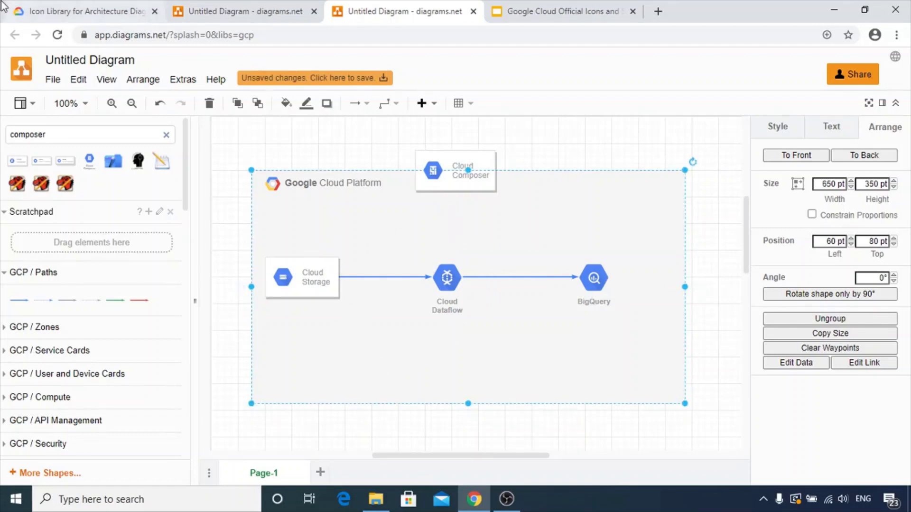
click(205, 11)
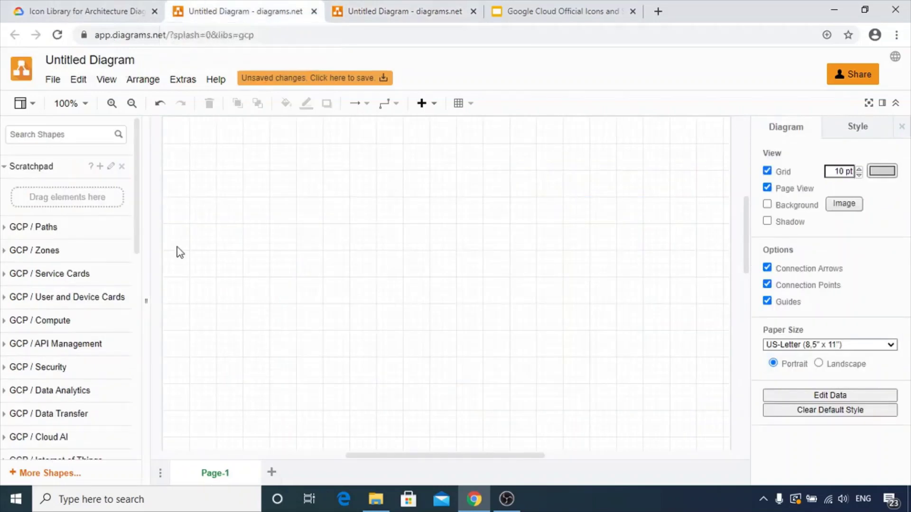
Insert a Google Cloud Platform project zone from GCP / Zones, comparing with the reference tab
click(5, 251)
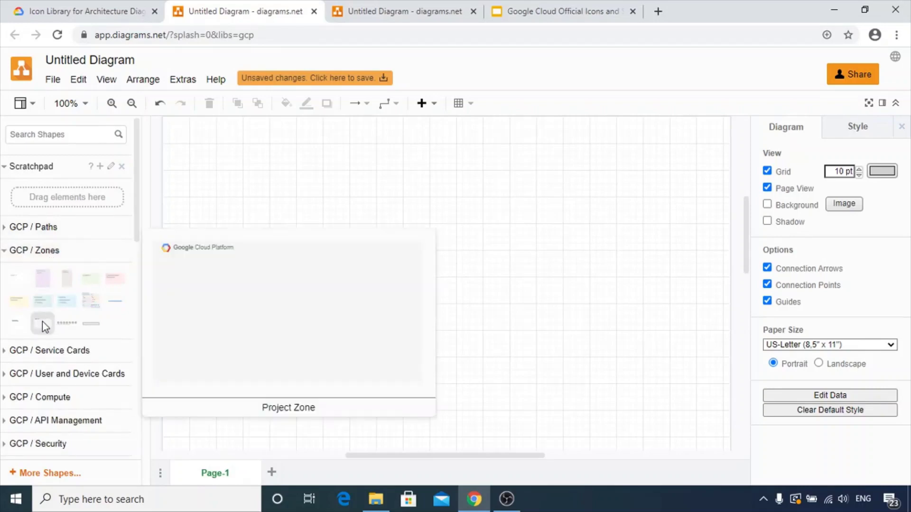
click(42, 321)
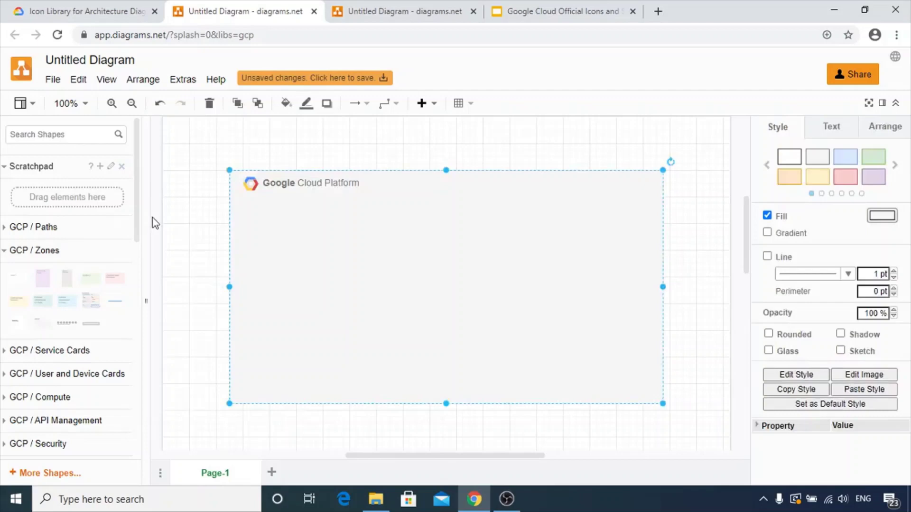
click(396, 11)
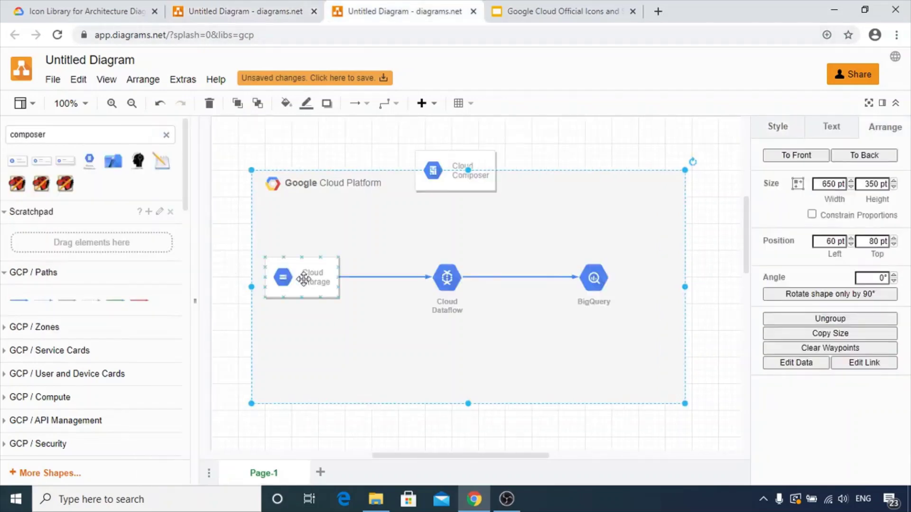
click(234, 8)
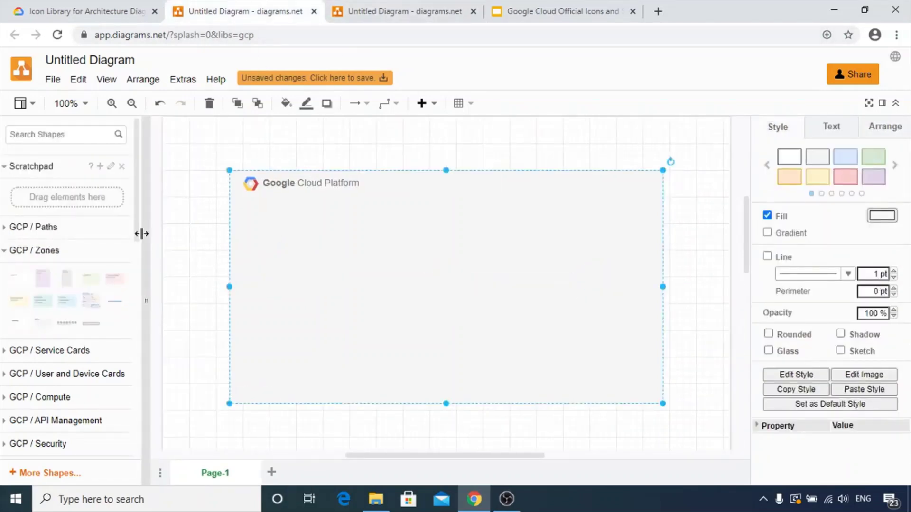
drag(139, 227, 141, 307)
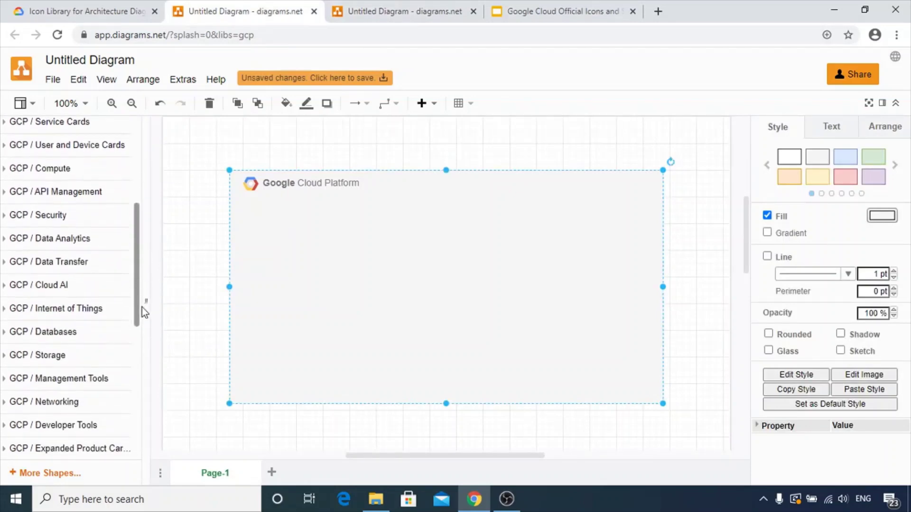
Insert a Cloud Storage shape from GCP / Storage and move it to the zone's left side
click(5, 361)
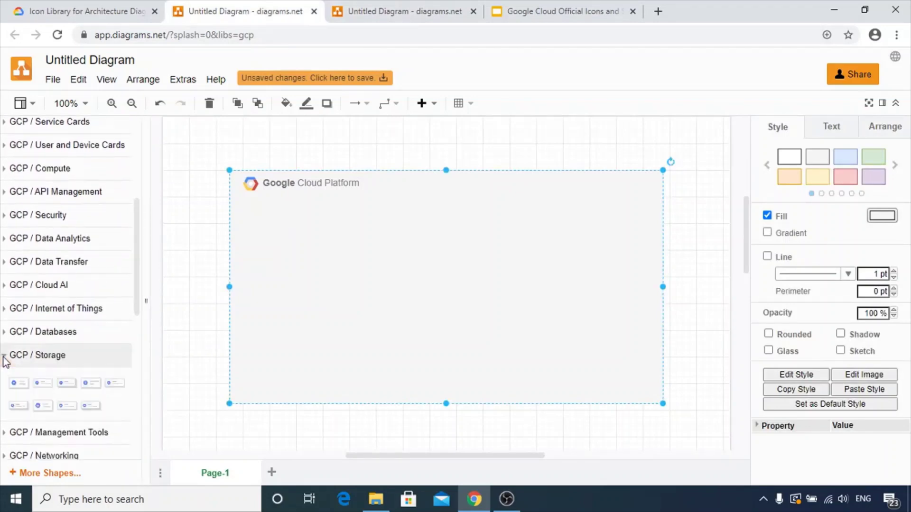
click(15, 382)
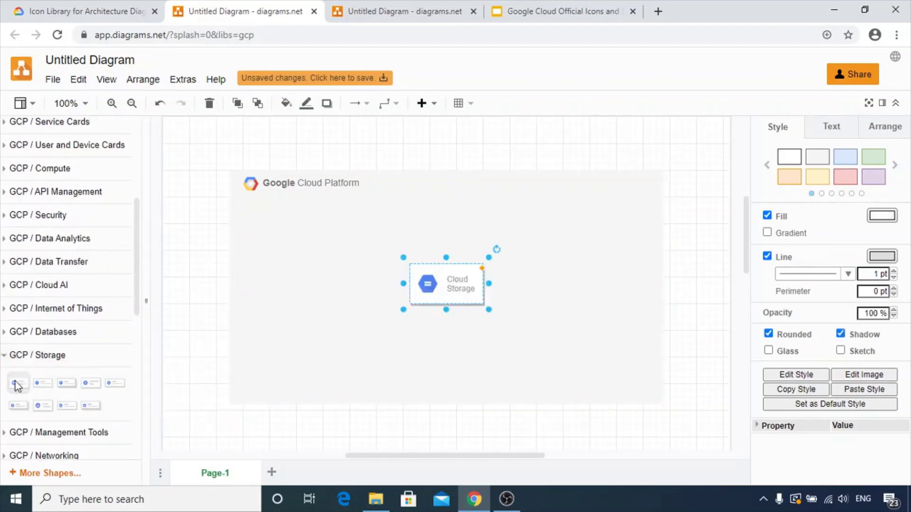
drag(425, 287, 268, 298)
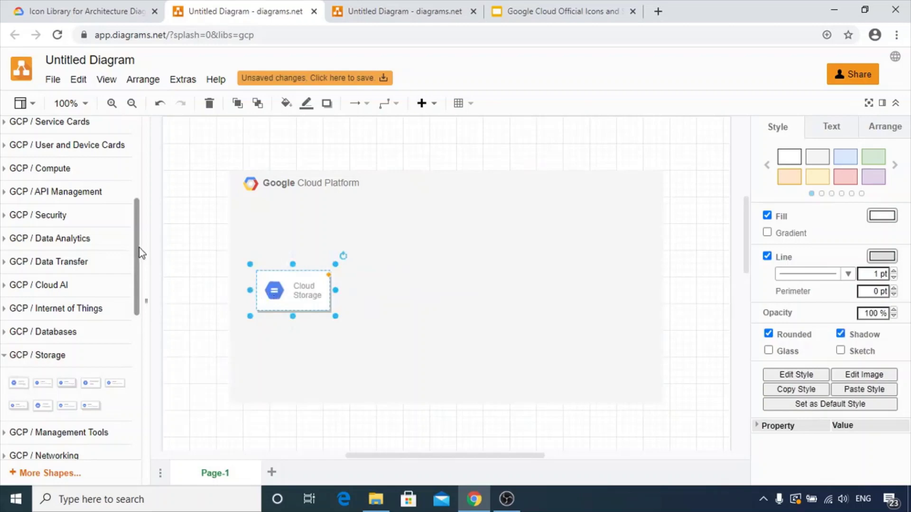
scroll(140, 265, down, 2)
drag(140, 276, 141, 340)
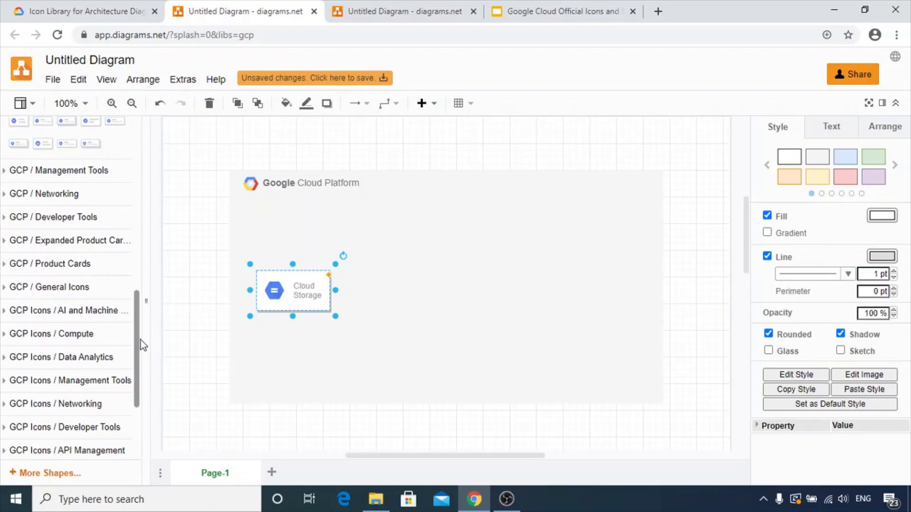
Add BigQuery on the zone's right and Cloud Dataflow between Cloud Storage and BigQuery
click(5, 361)
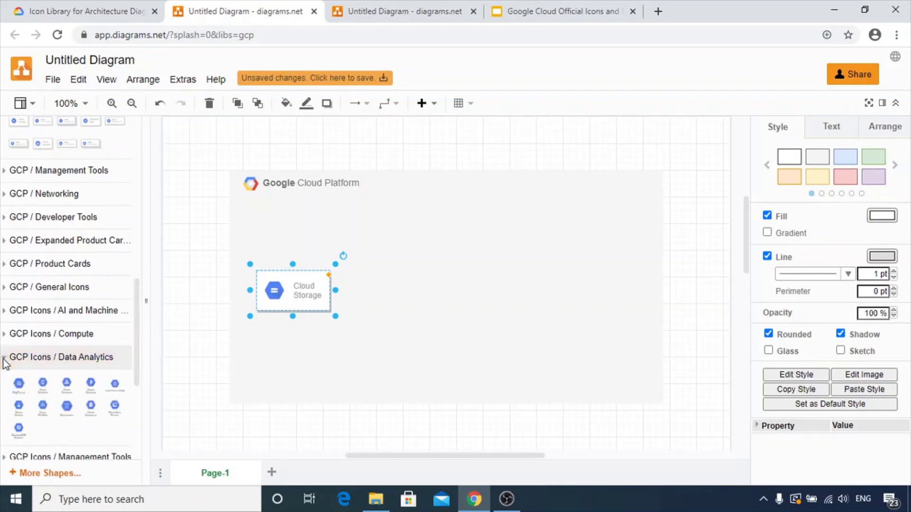
click(25, 390)
drag(443, 288, 565, 289)
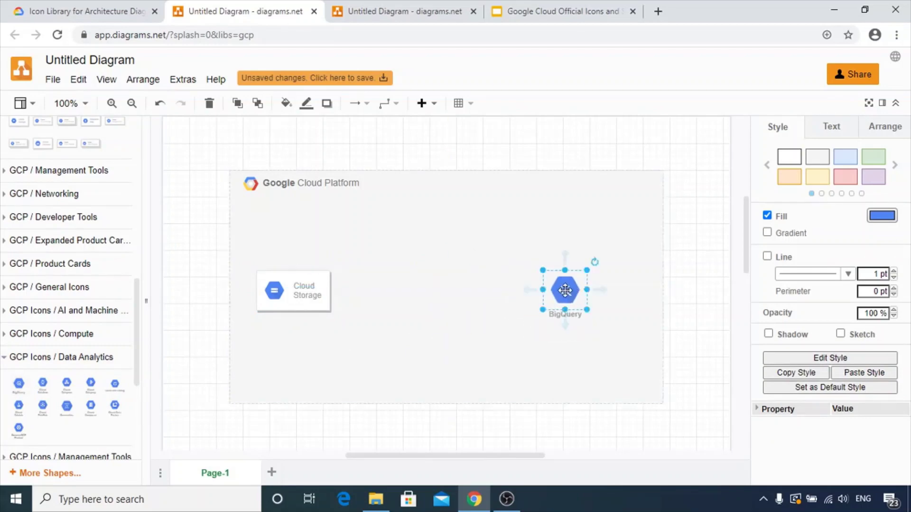
click(91, 404)
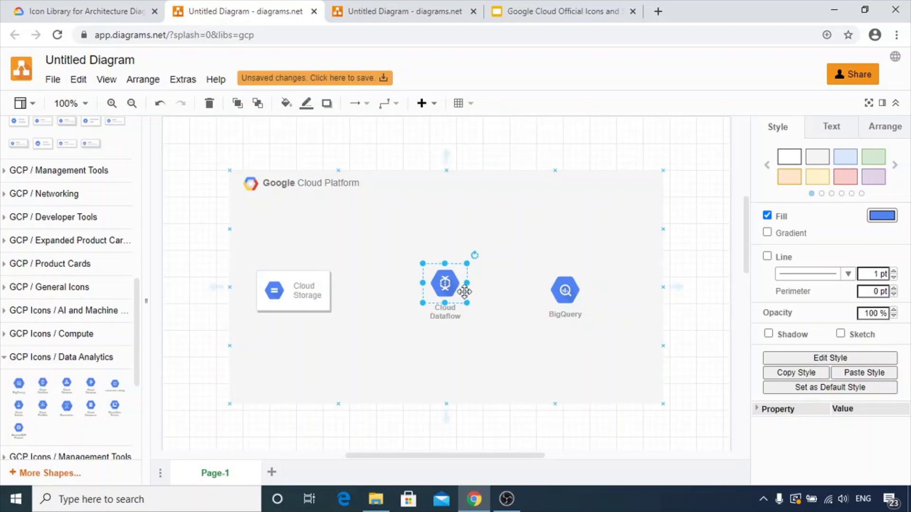
drag(465, 292, 438, 293)
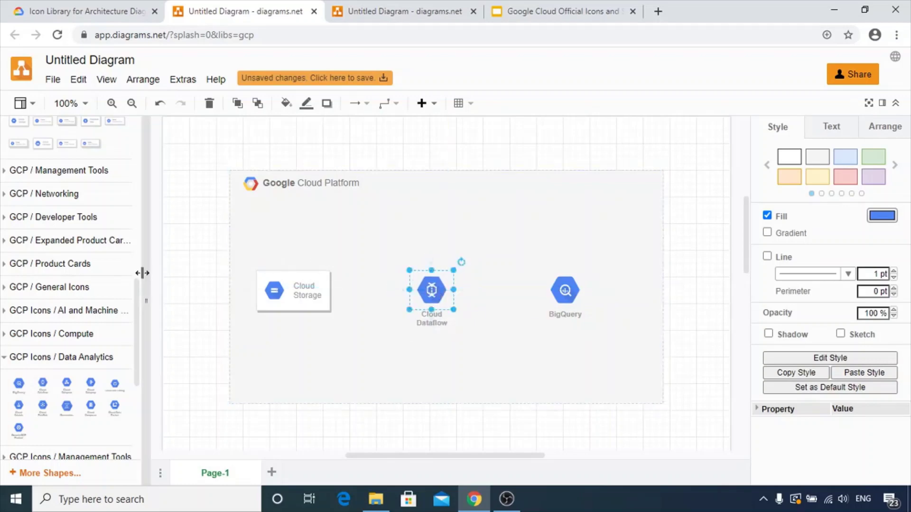
drag(140, 305, 151, 149)
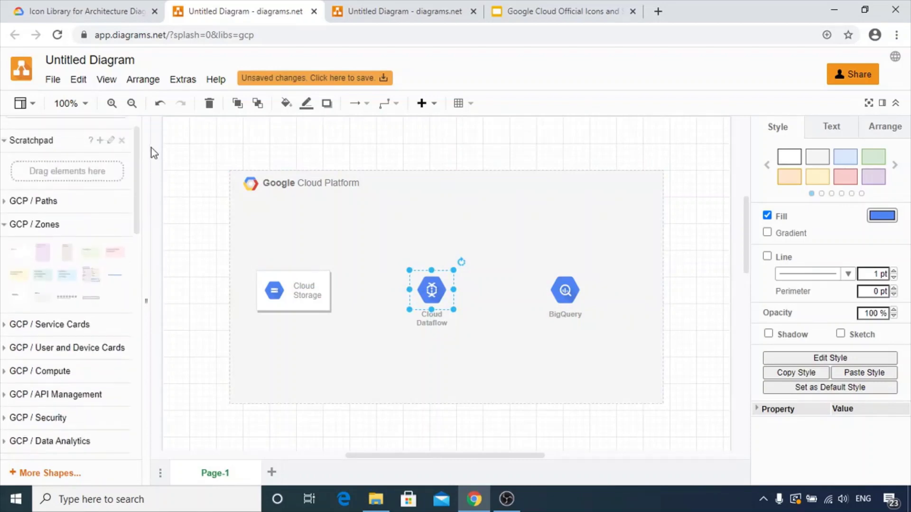
Add a GCP / Paths Primary Path arrow and compare its coordinates with the reference diagram's arrow
click(7, 203)
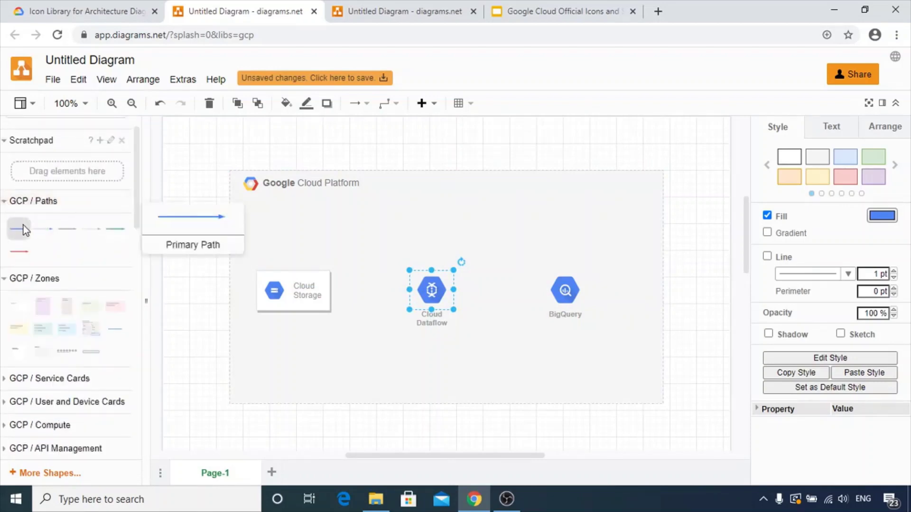
click(24, 226)
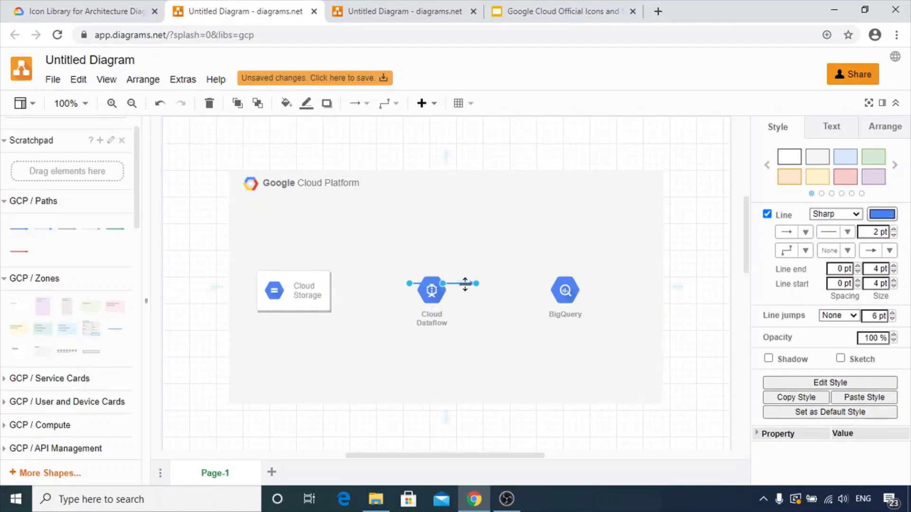
click(883, 135)
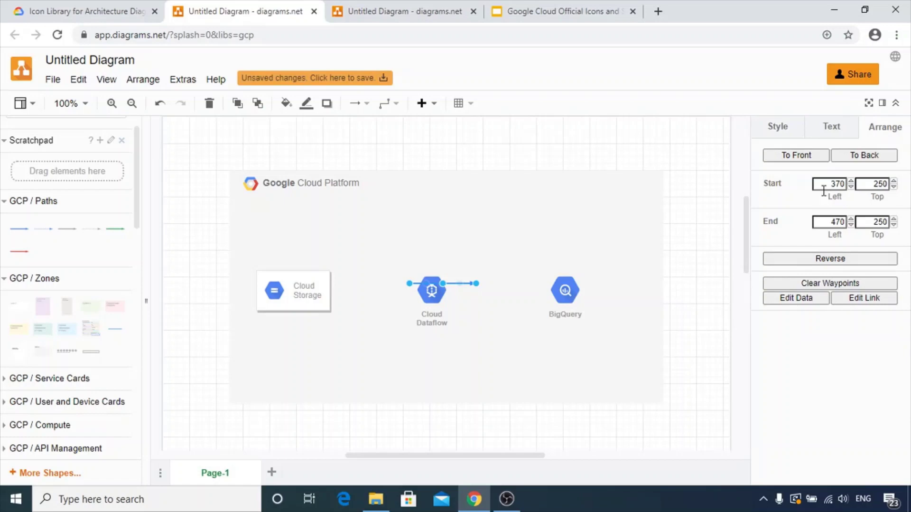
click(424, 8)
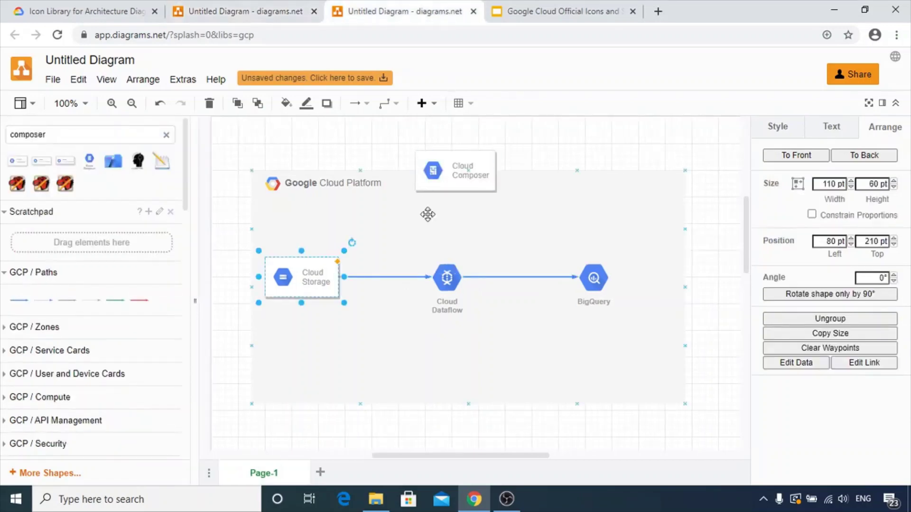
click(383, 279)
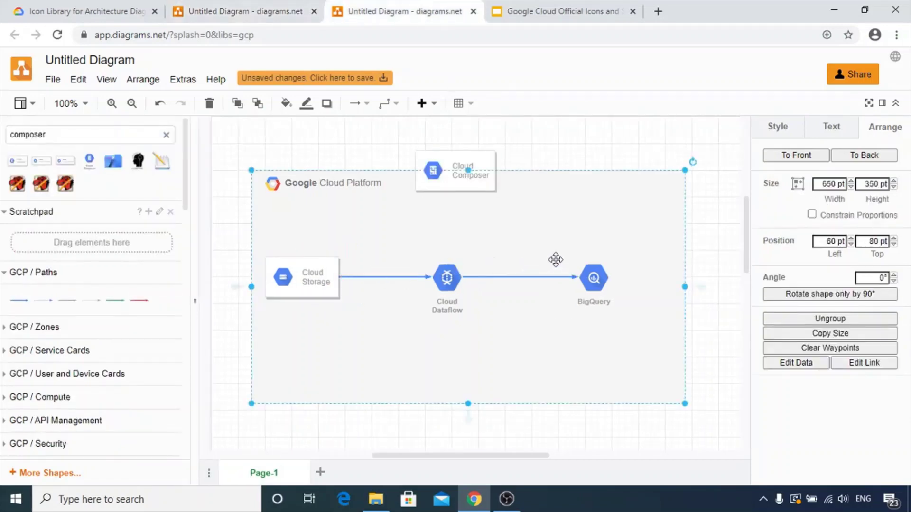
click(401, 277)
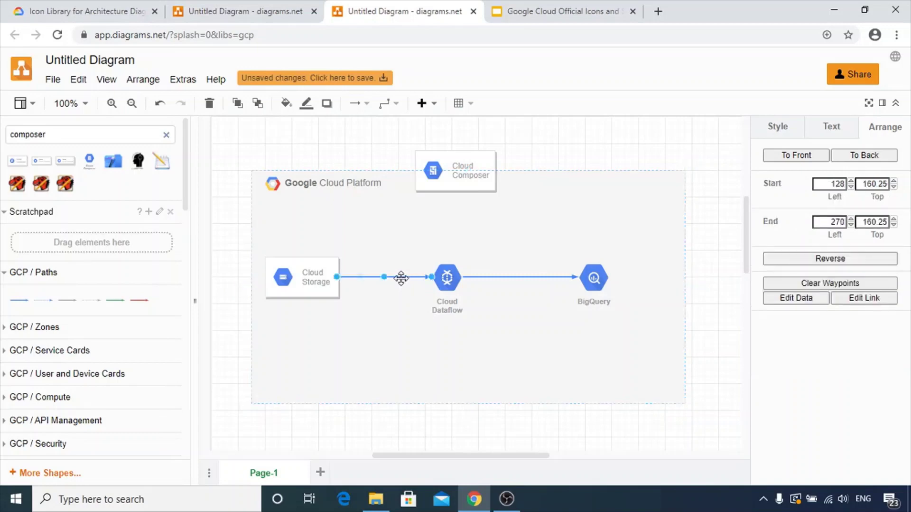
click(237, 6)
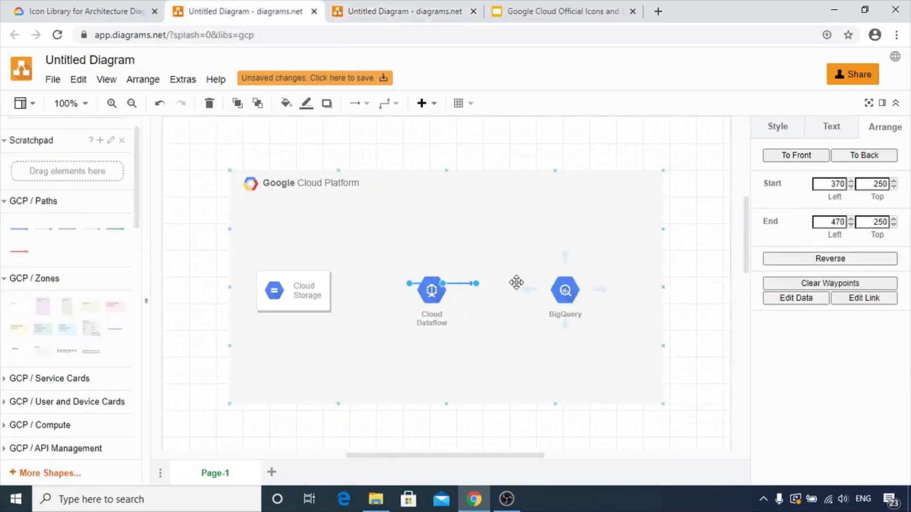
Set the arrow's Start Left to 250 and End Left to 390, spanning Cloud Storage to Dataflow
click(832, 185)
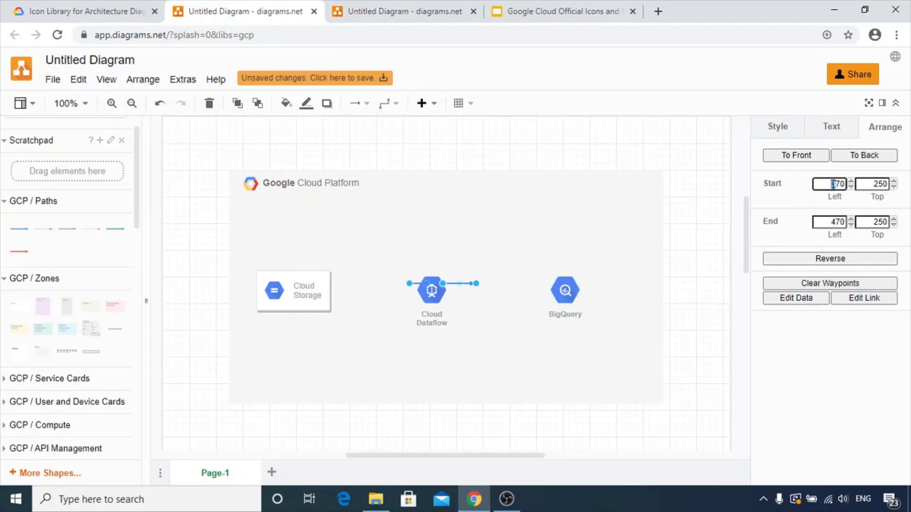
text(128)
key(Return)
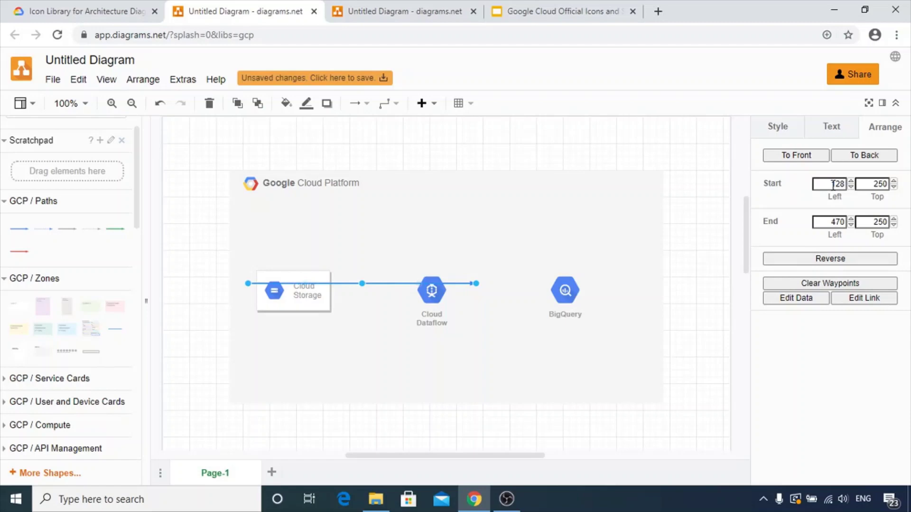
click(843, 184)
text(250)
key(Return)
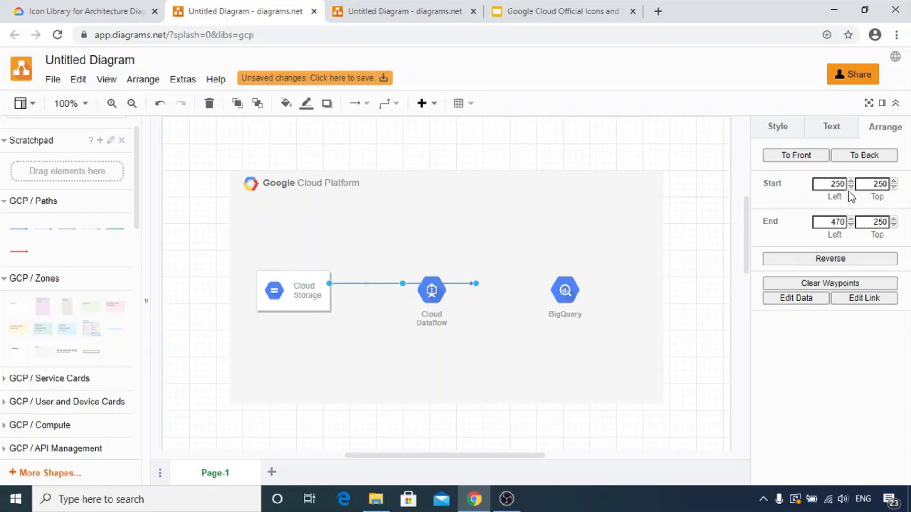
click(831, 222)
key(Return)
click(830, 222)
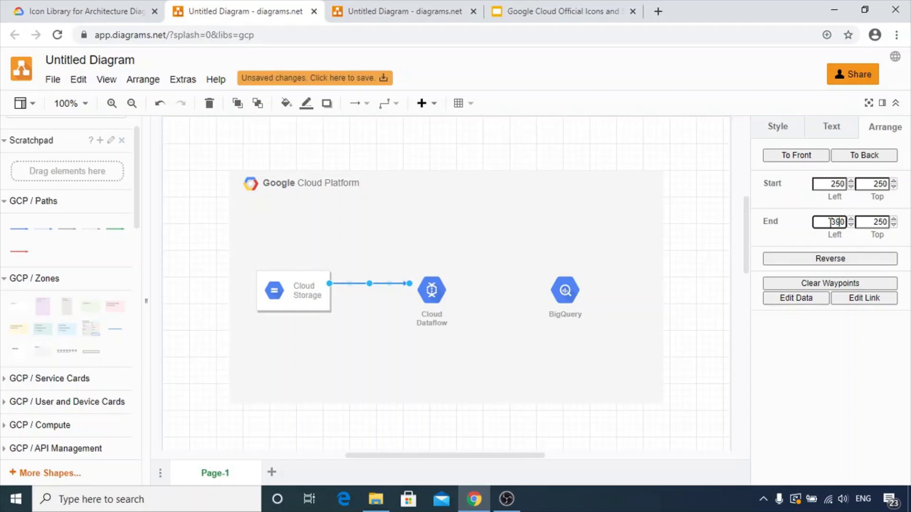
text(390)
key(Return)
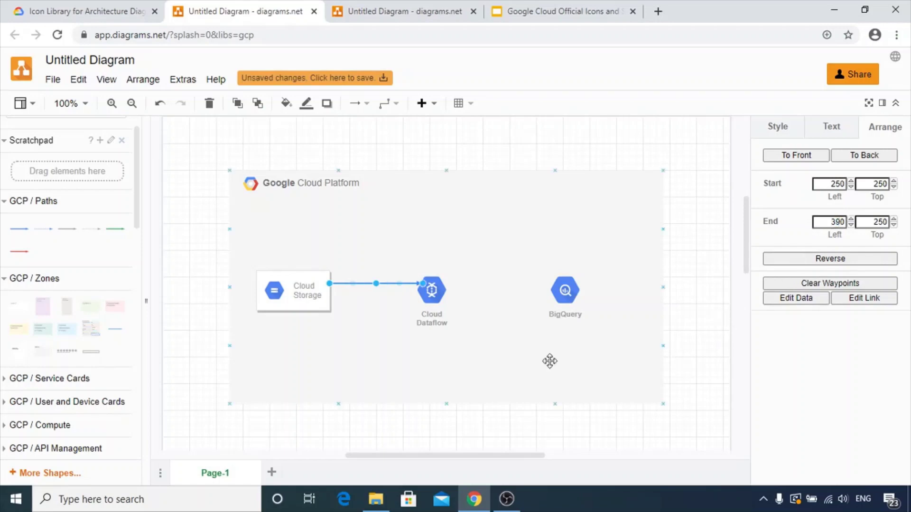
click(402, 340)
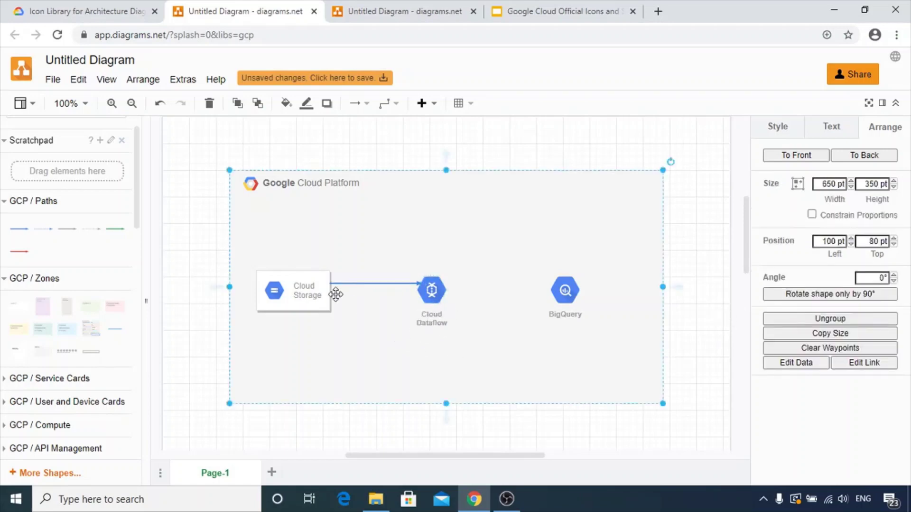
mouse_move(15, 234)
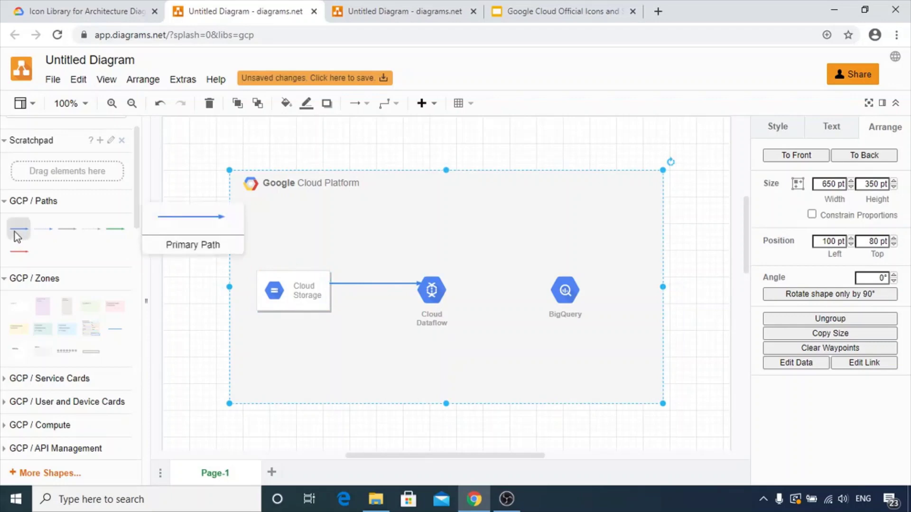
Add a second path arrow and set its Start Left to 425 at Cloud Dataflow
click(14, 233)
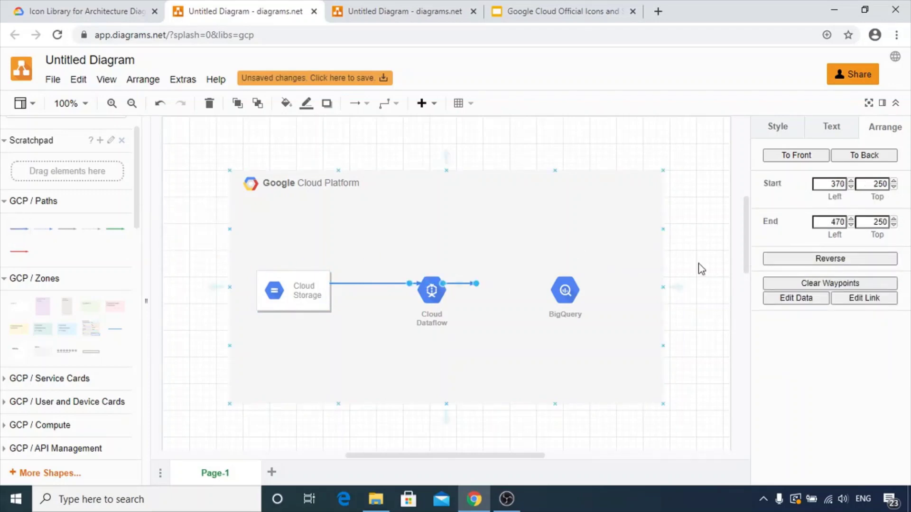
click(829, 183)
key(Return)
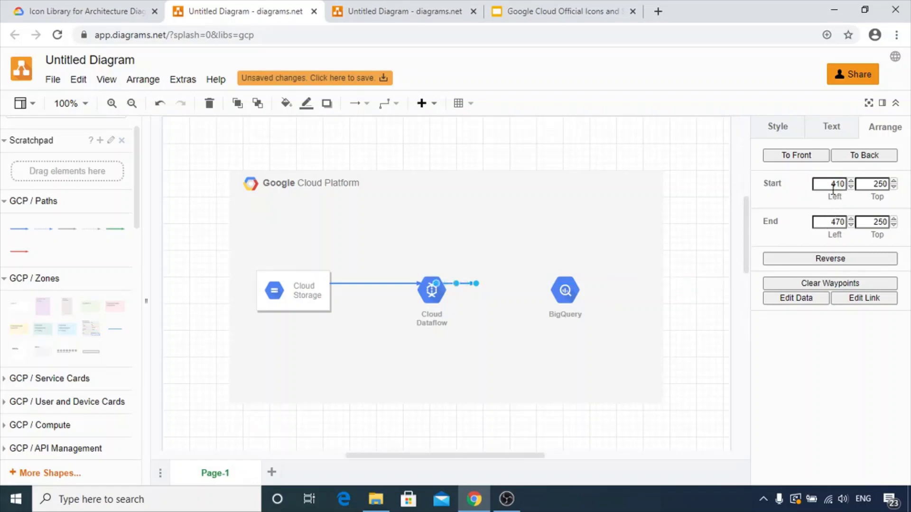
click(837, 184)
key(Return)
Tune the arrow's End Left, trying 670 then 650, until it ends at BigQuery's edge
click(835, 222)
text(6)
key(Return)
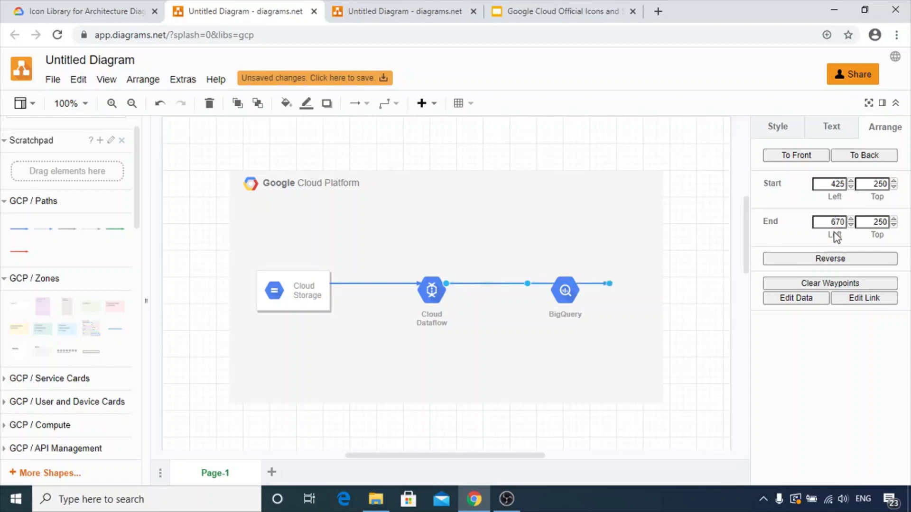
click(837, 222)
text(5)
key(Return)
click(837, 223)
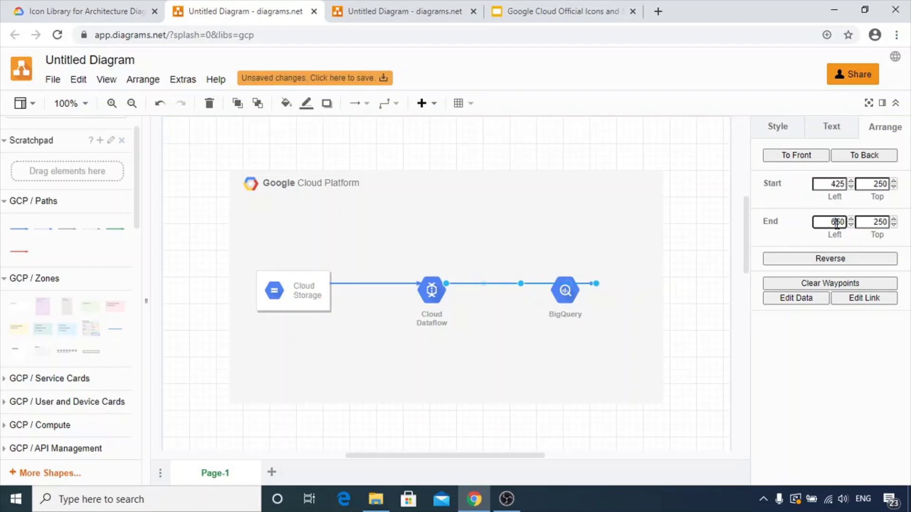
key(Return)
click(837, 223)
text(5)
key(Return)
click(494, 217)
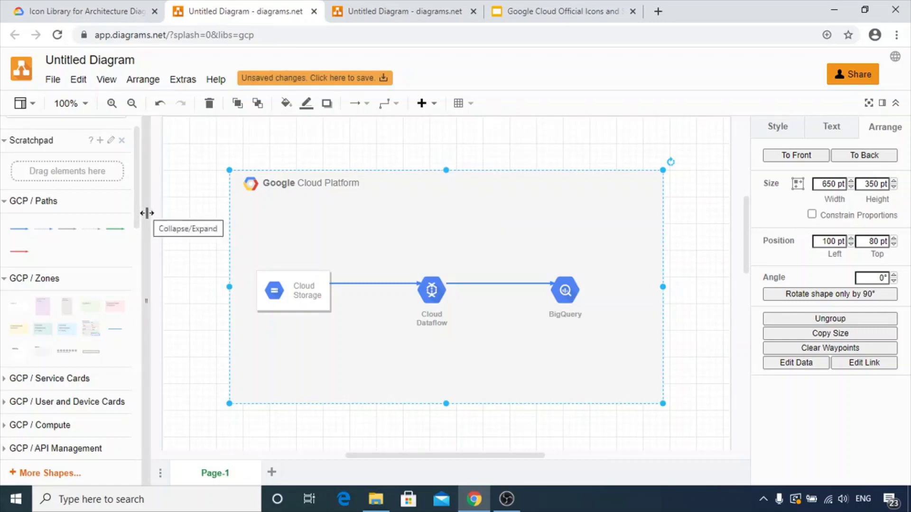
Search shapes for 'Compo' and place Cloud Composer above the Google Cloud Platform zone, checking the reference
scroll(138, 166, up, 1)
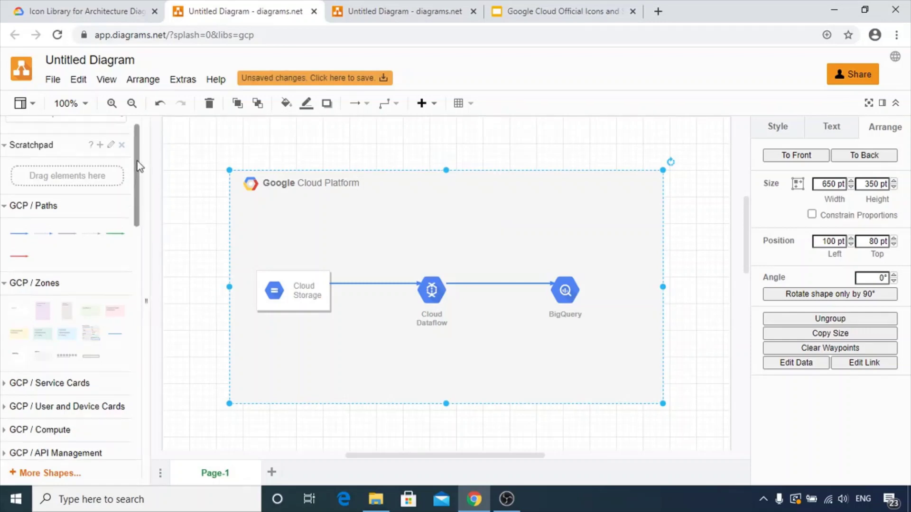
scroll(138, 166, up, 1)
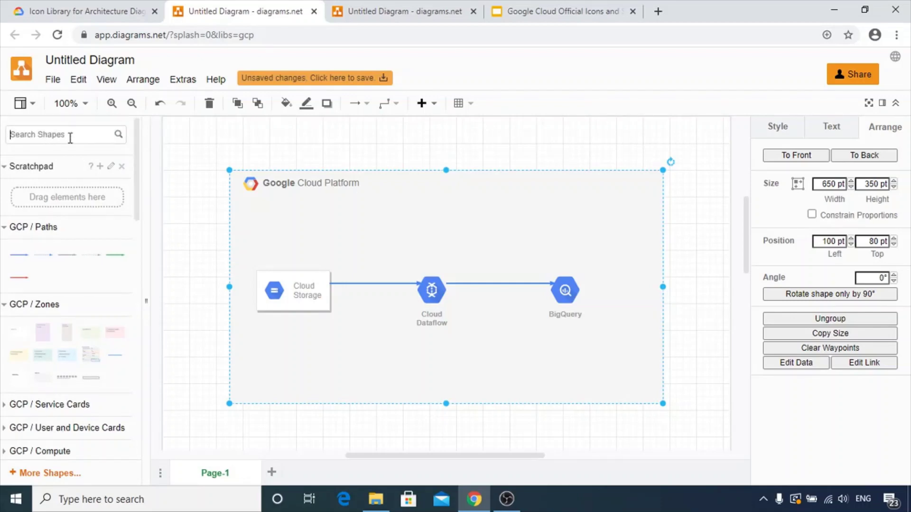
text(Composer)
click(67, 159)
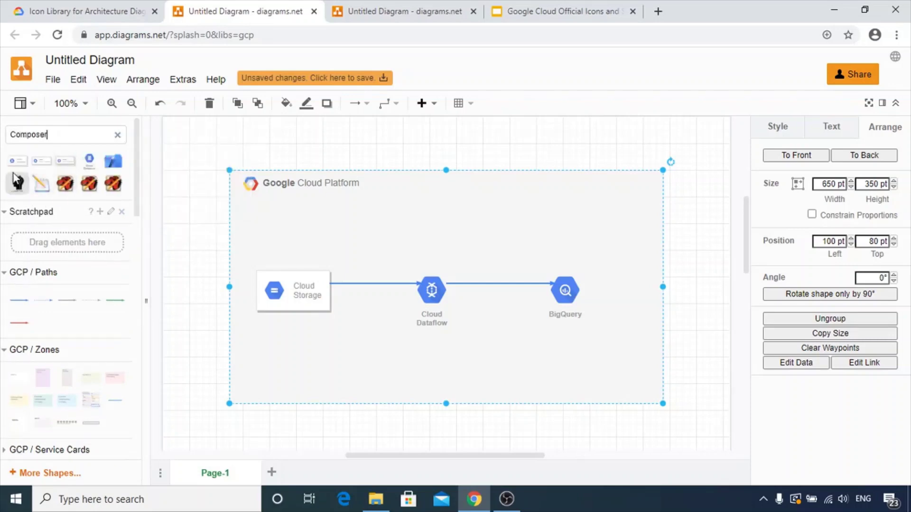
click(18, 182)
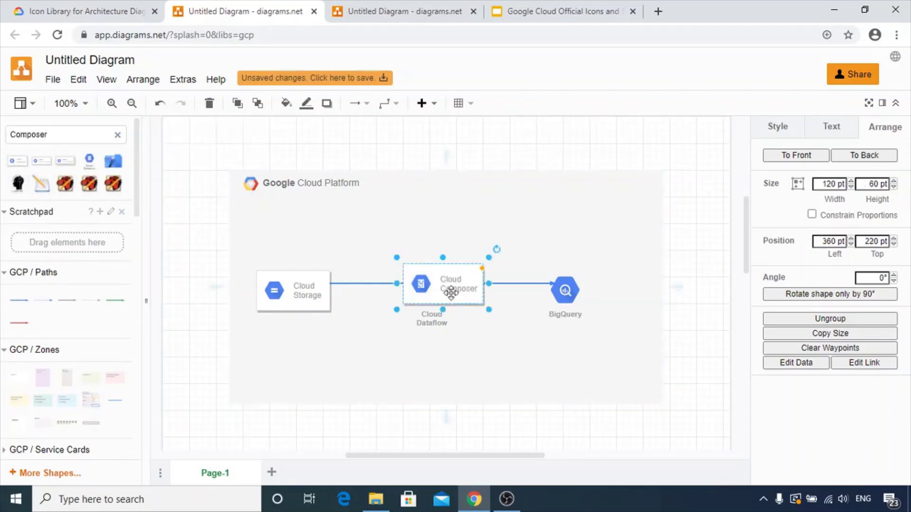
drag(451, 293, 451, 170)
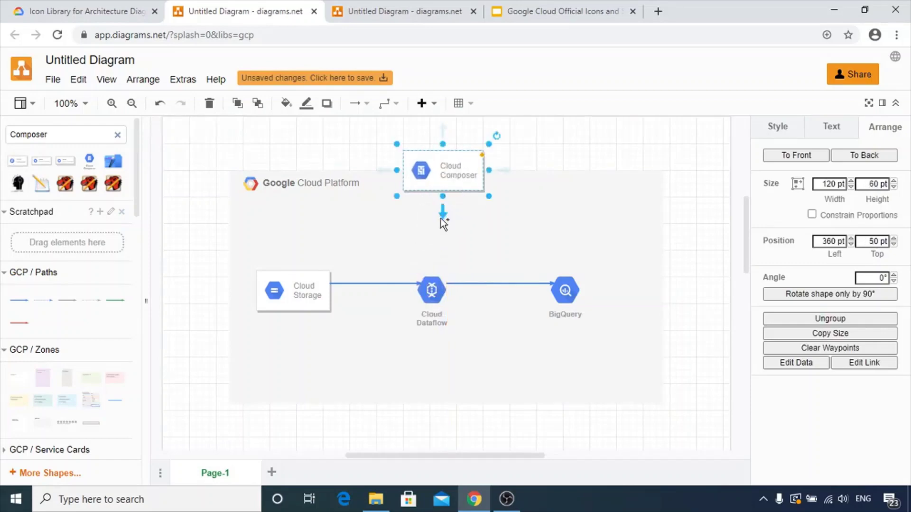
click(403, 239)
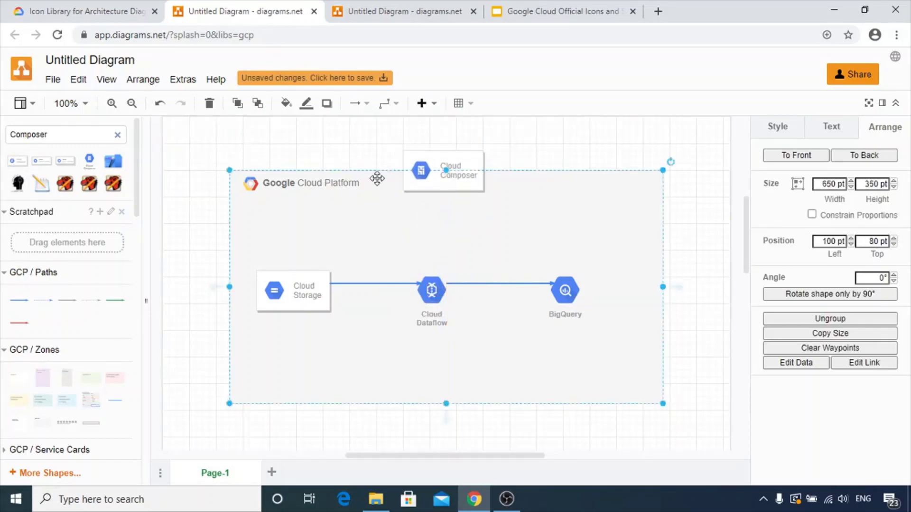
click(397, 16)
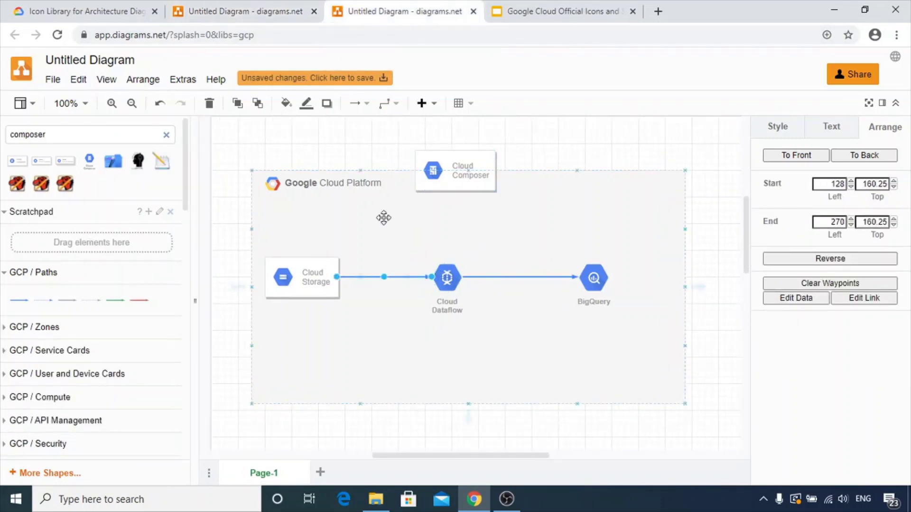
click(218, 9)
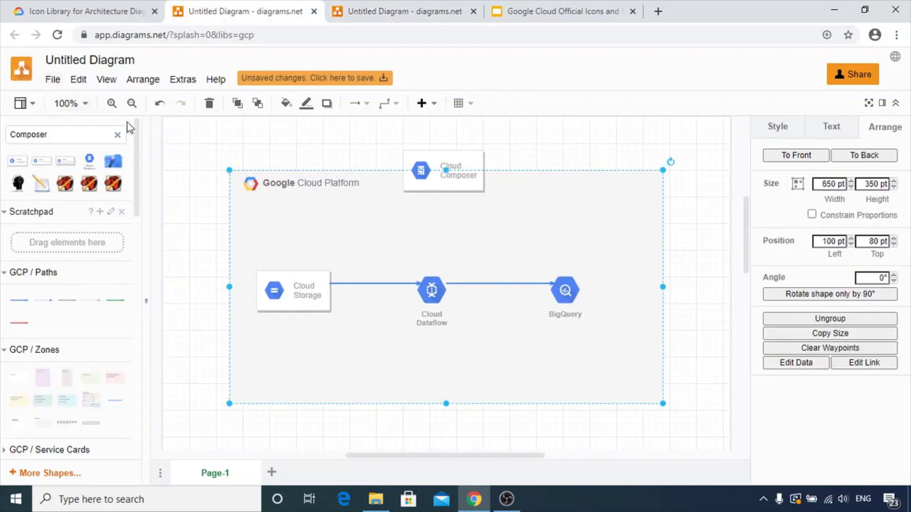
Save the diagram as Pipeline in Editable Bitmap Image (.png) format and download it
click(53, 79)
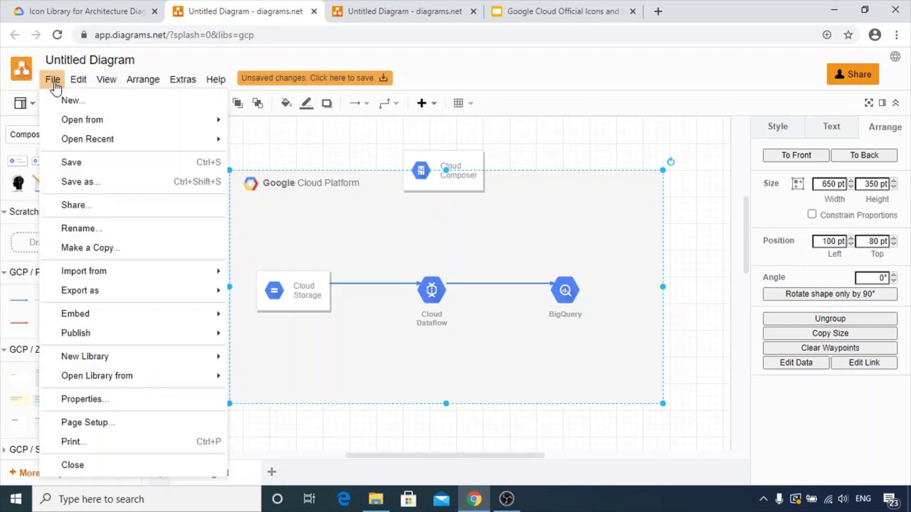
click(88, 184)
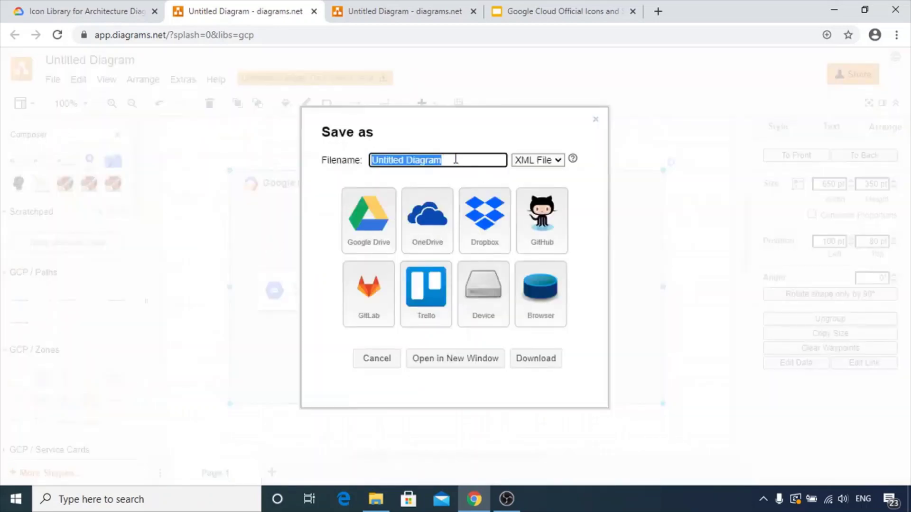
text(Pipeline)
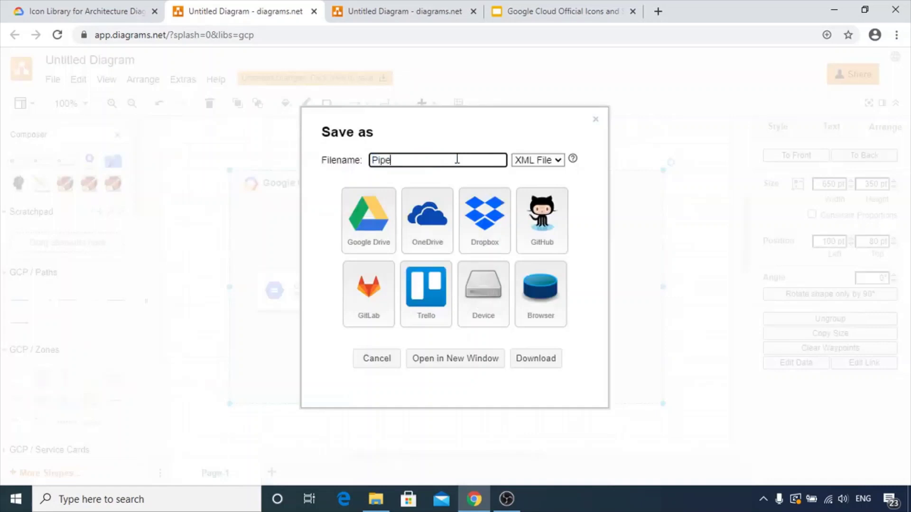
click(556, 160)
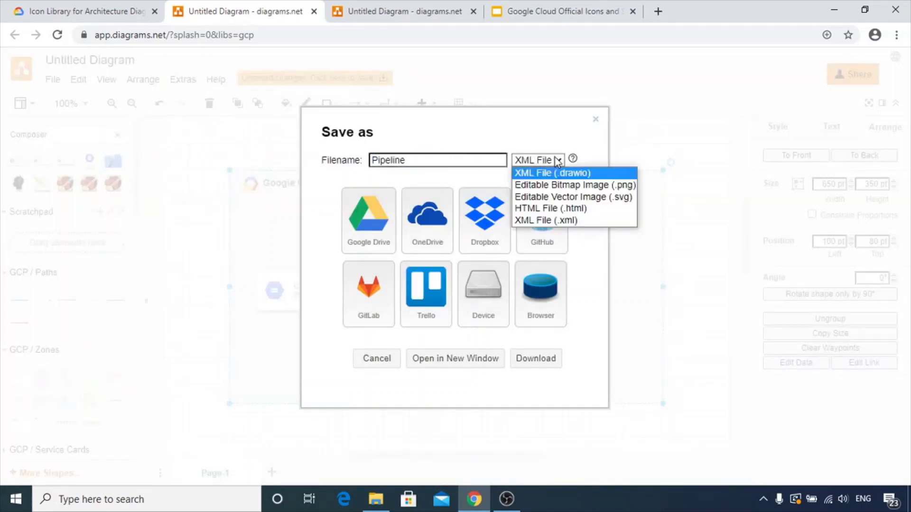
click(582, 189)
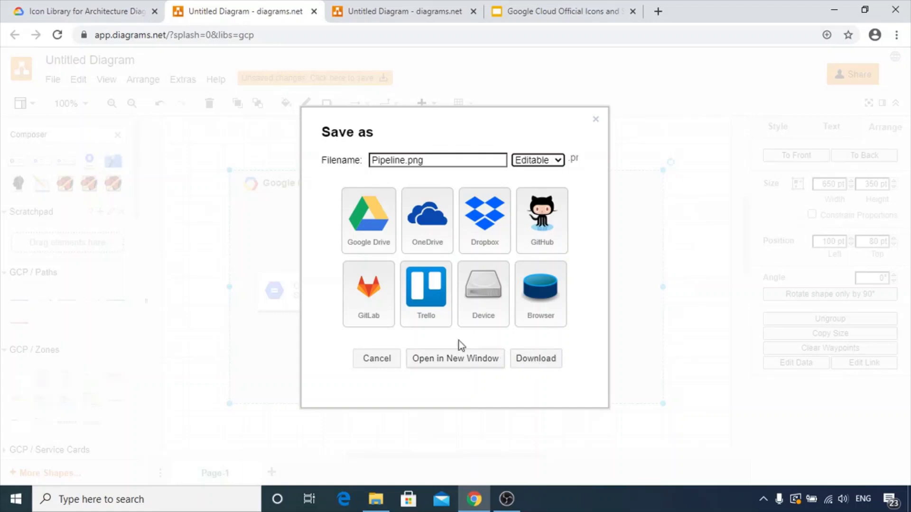
click(526, 360)
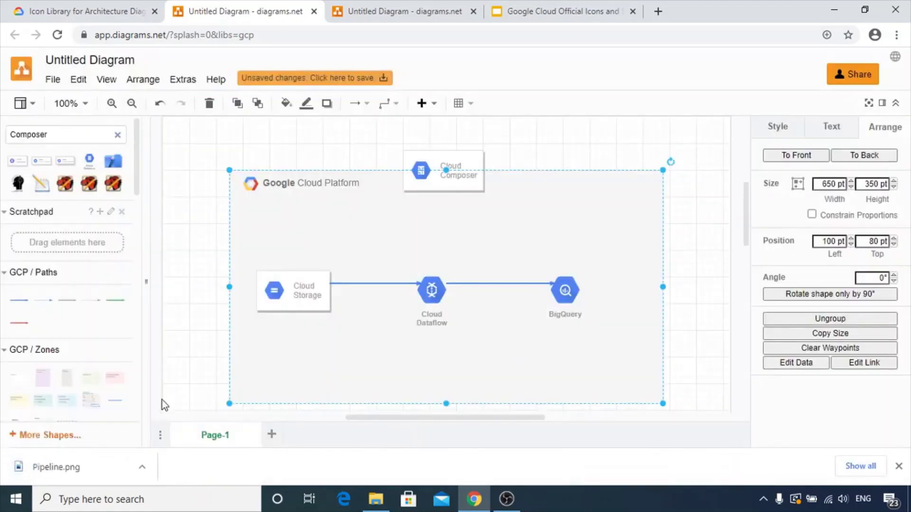
click(144, 473)
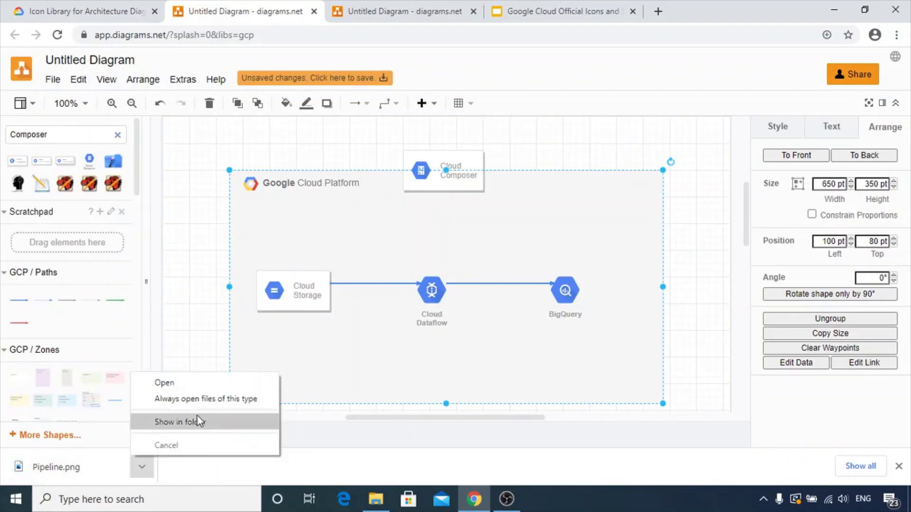
click(220, 381)
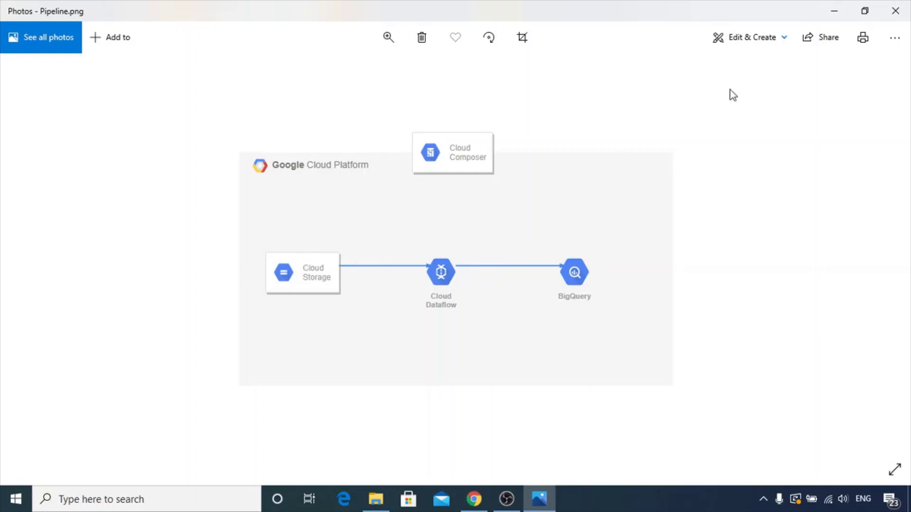
click(905, 15)
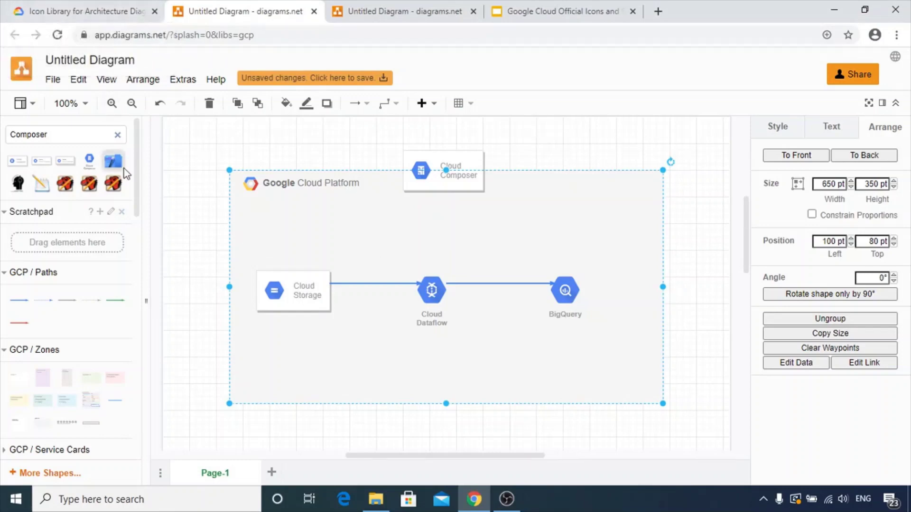
Clear the Composer shape search, search the library for python, then select that search text
click(118, 138)
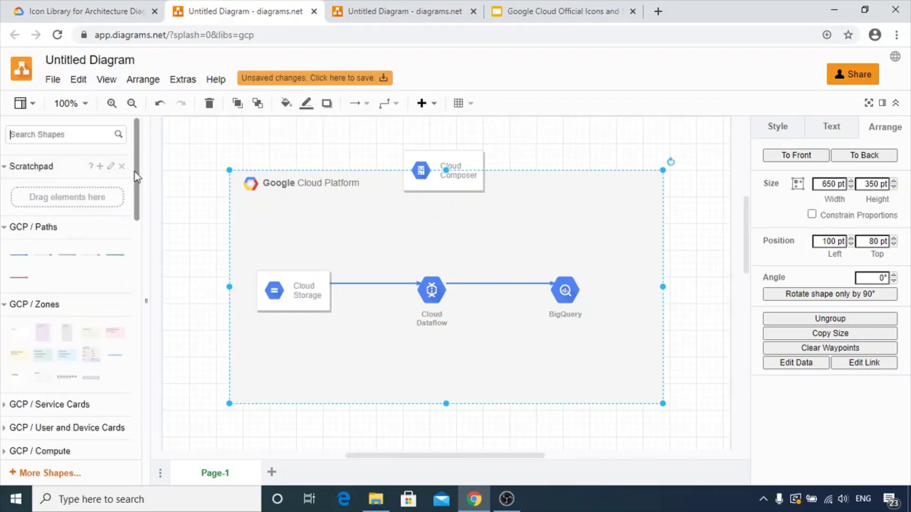
scroll(141, 189, down, 1)
drag(140, 188, 101, 176)
click(73, 139)
text(python)
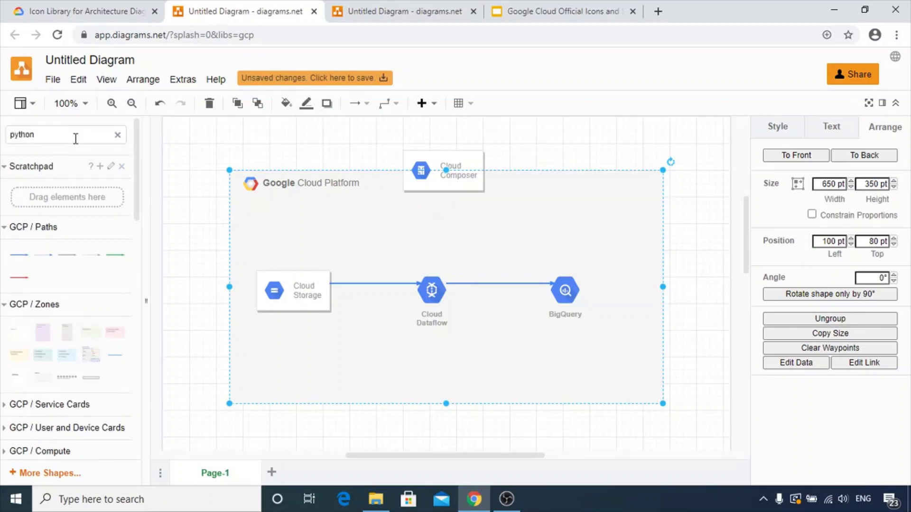
key(Return)
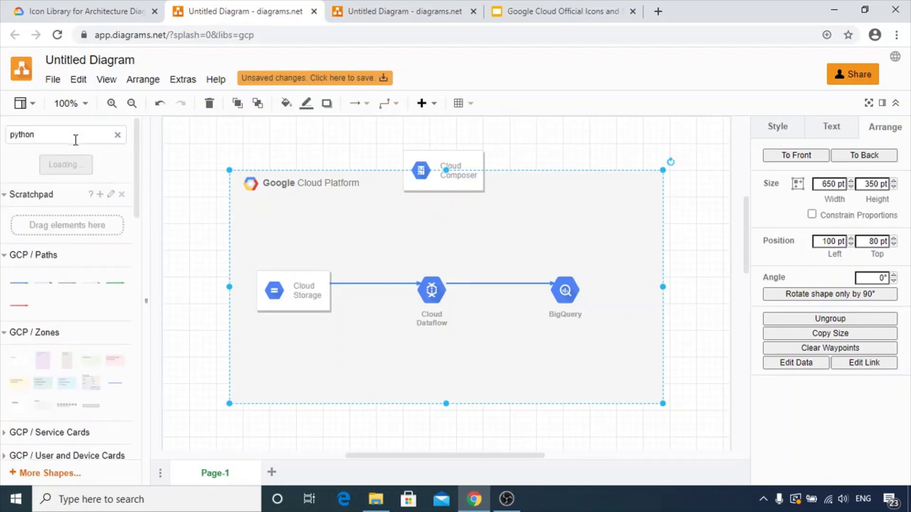
mouse_move(19, 164)
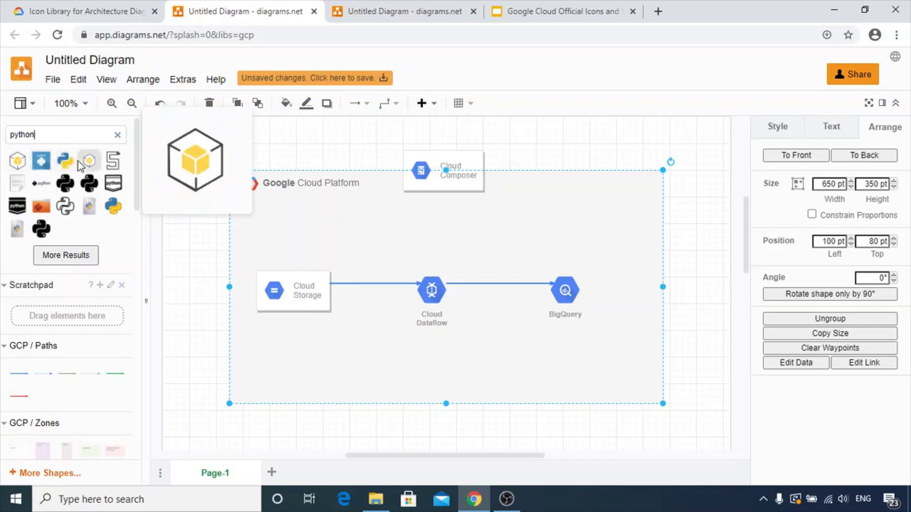
mouse_move(68, 193)
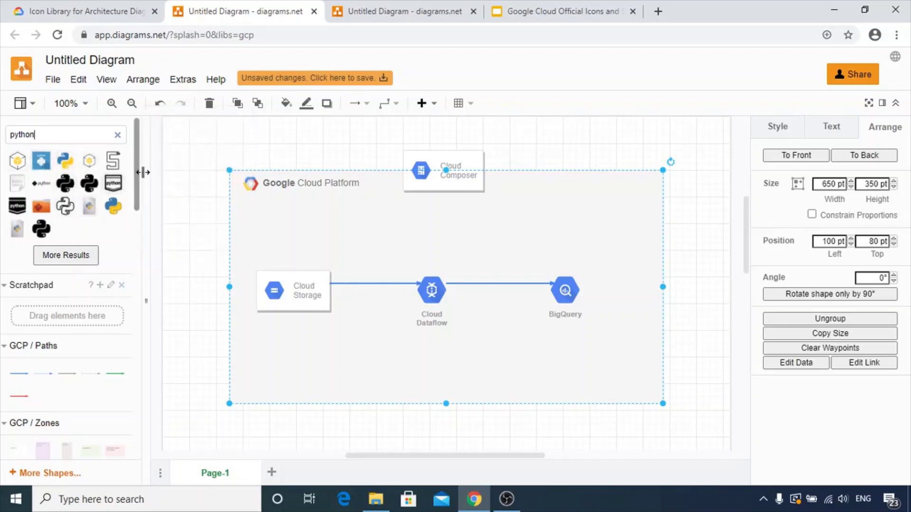
double_click(75, 135)
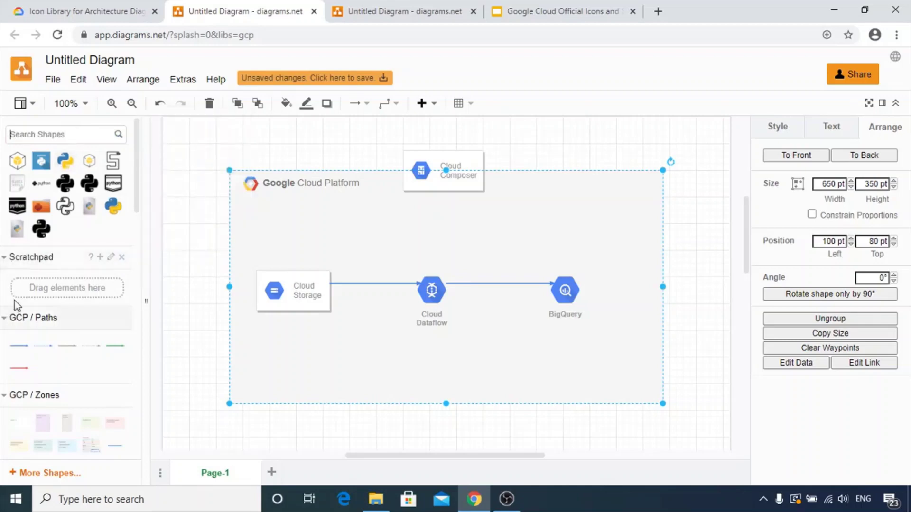
Collapse the GCP / Paths and GCP / Zones groups and scroll down the library
click(5, 323)
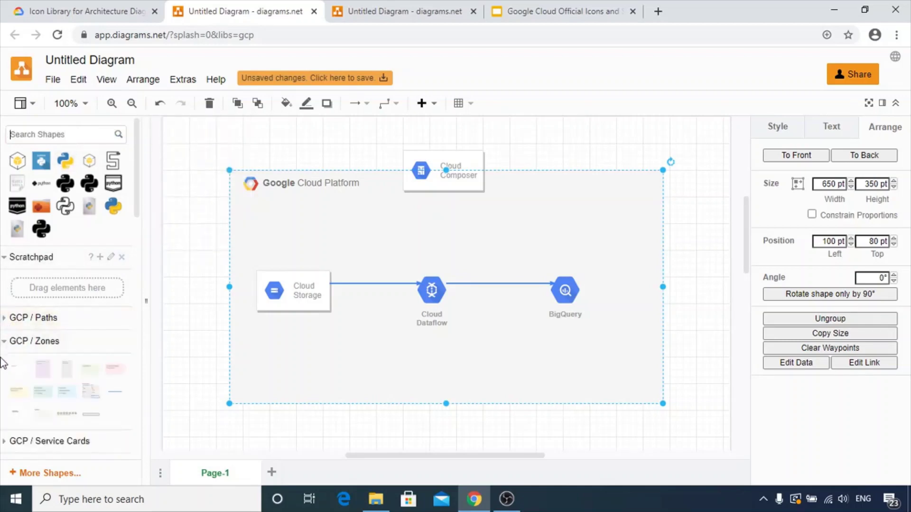
click(5, 341)
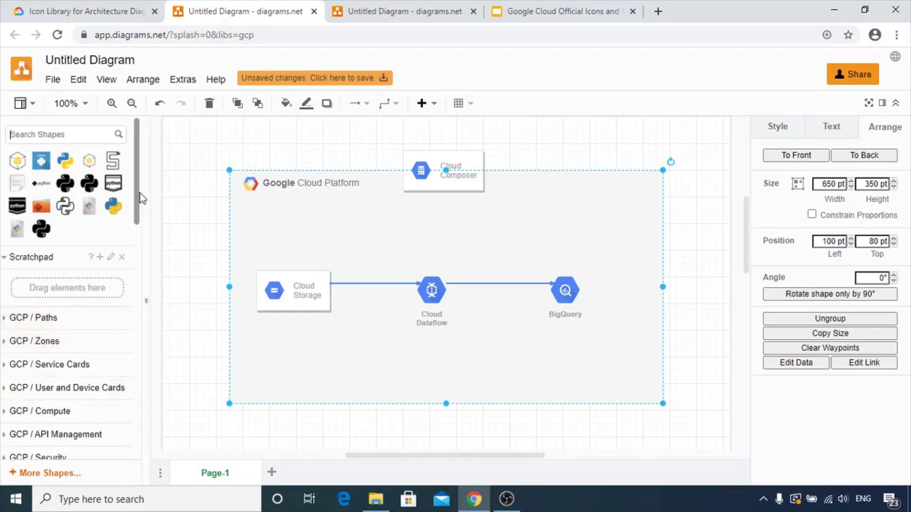
drag(137, 198, 148, 433)
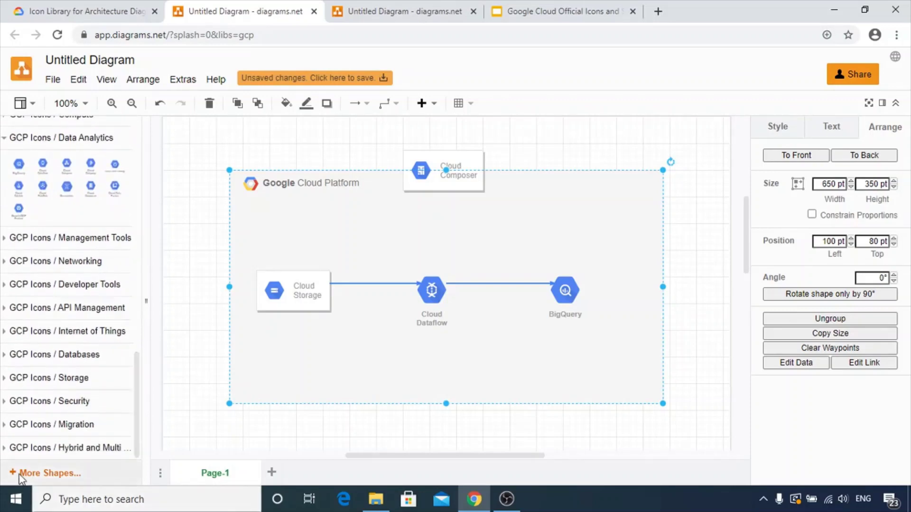
In the More Shapes dialog, tick AWS19 and Azure alongside Google Cloud Platform
click(21, 473)
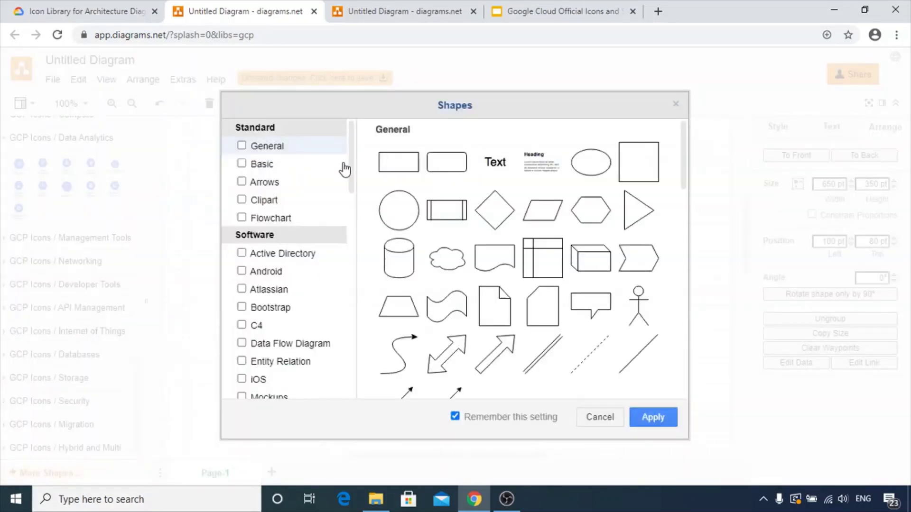
scroll(354, 147, down, 1)
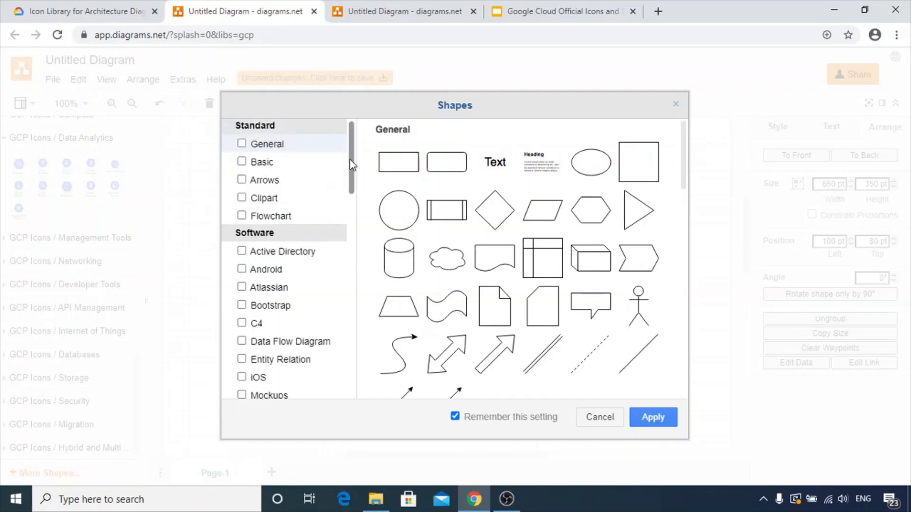
drag(352, 159, 315, 248)
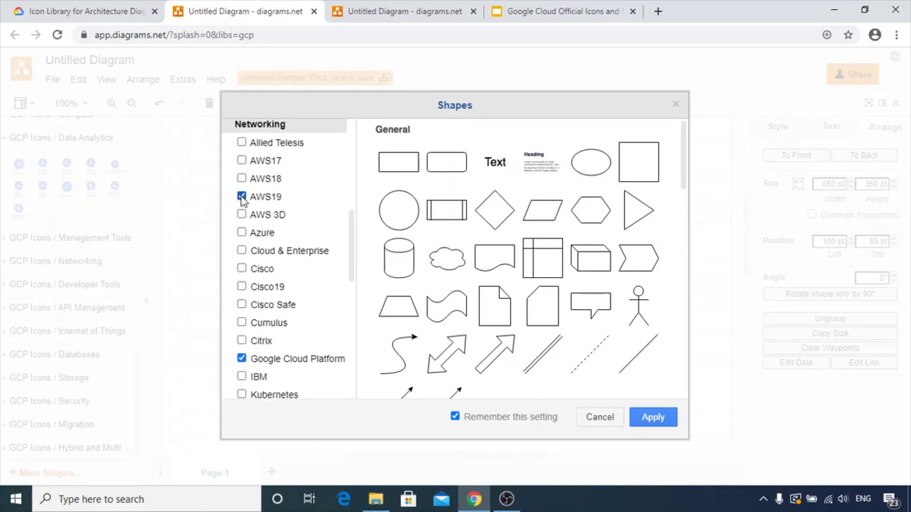
mouse_move(352, 250)
mouse_down()
mouse_move(358, 362)
mouse_move(362, 152)
mouse_move(359, 265)
mouse_up()
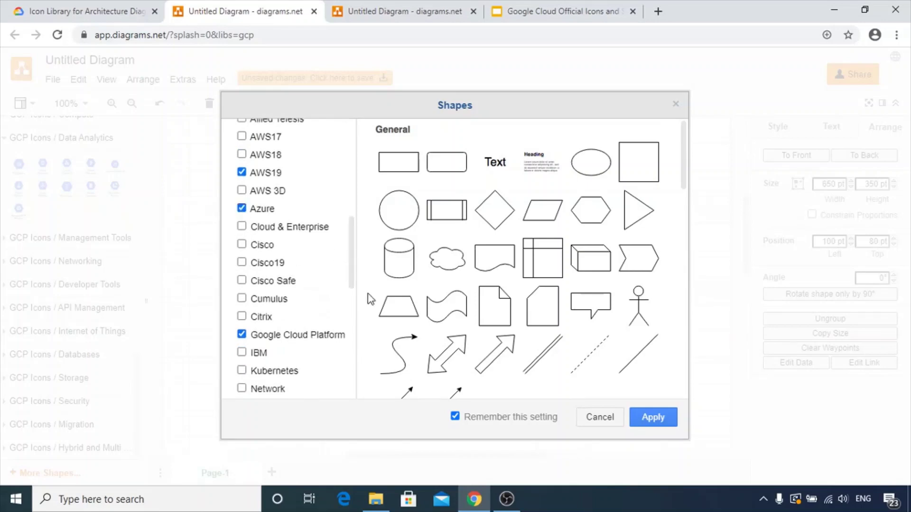
Apply the new AWS19 and Azure libraries, then expand AWS / Arrows and AWS / General Resources
click(653, 417)
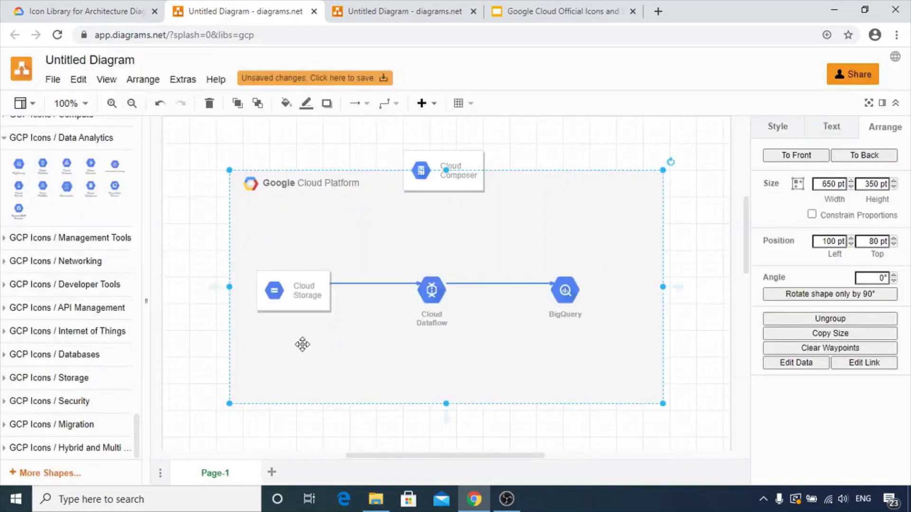
double_click(275, 342)
drag(136, 452, 147, 163)
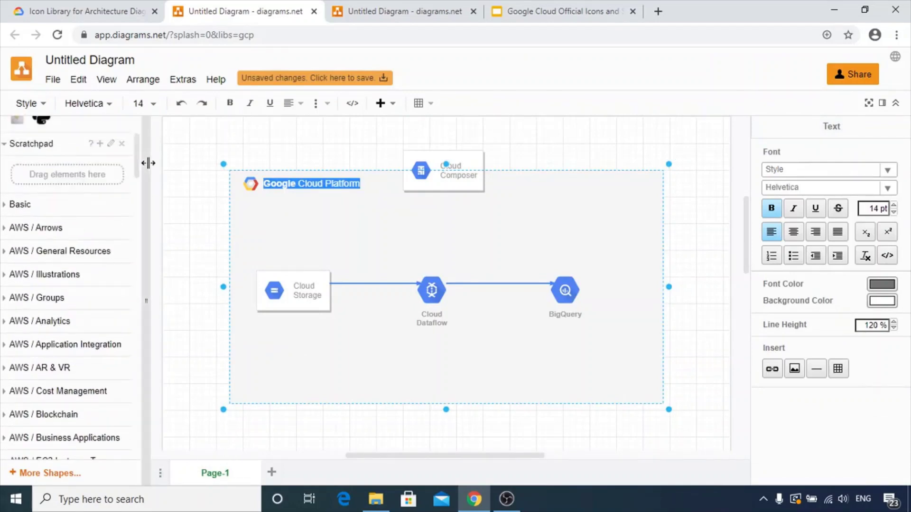
click(5, 232)
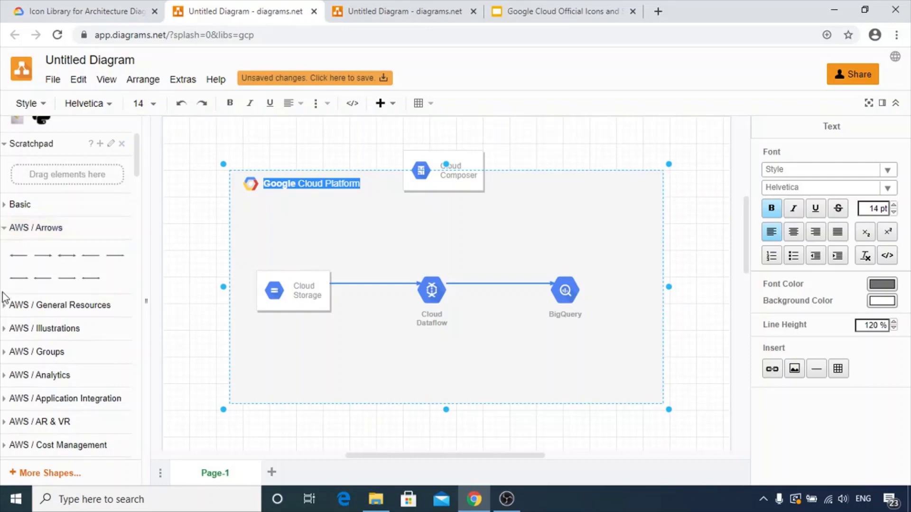
click(5, 309)
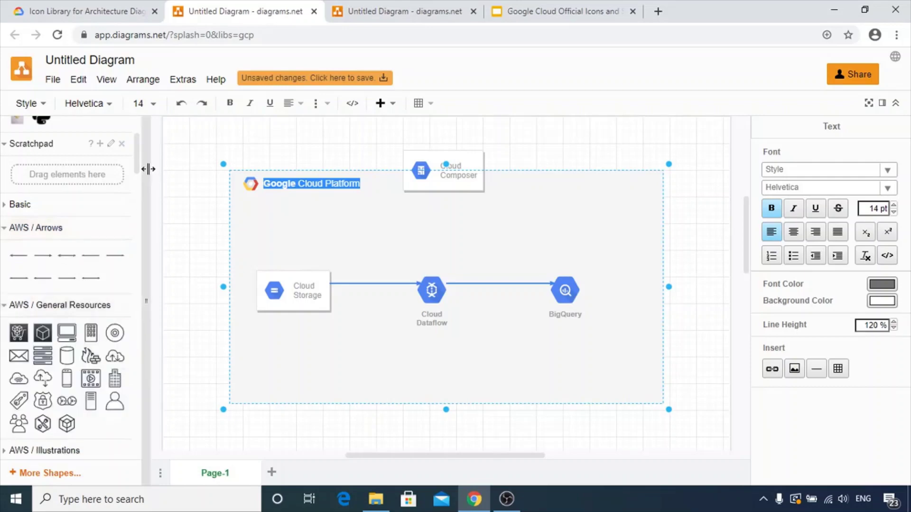
Expand AWS / Analytics to preview its icons, then collapse it again
drag(139, 164, 139, 194)
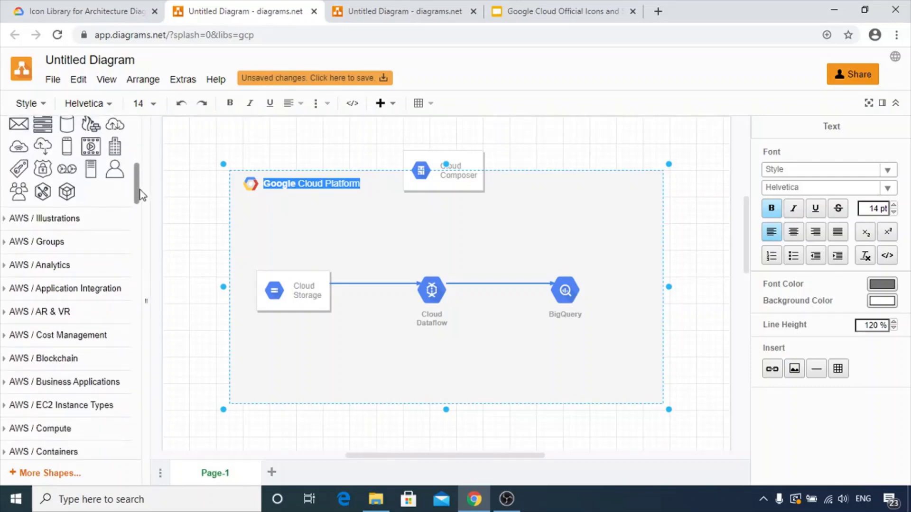
click(5, 267)
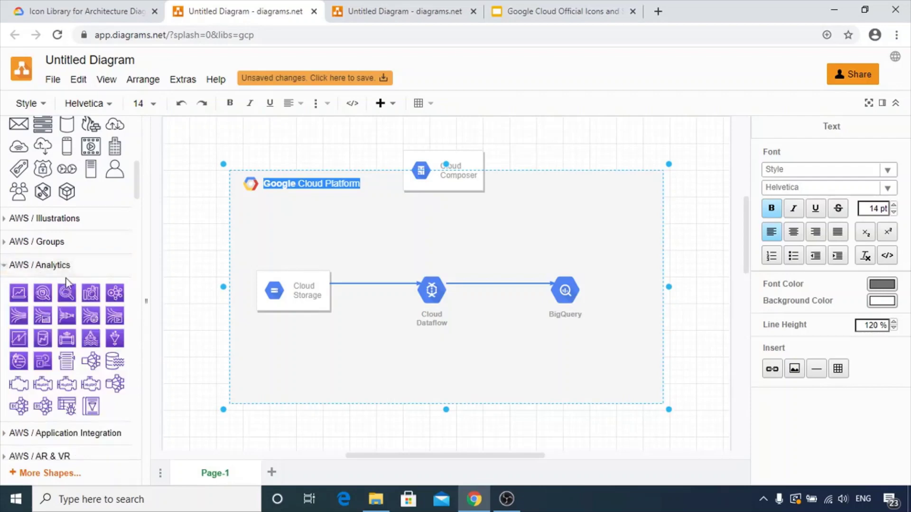
mouse_move(24, 302)
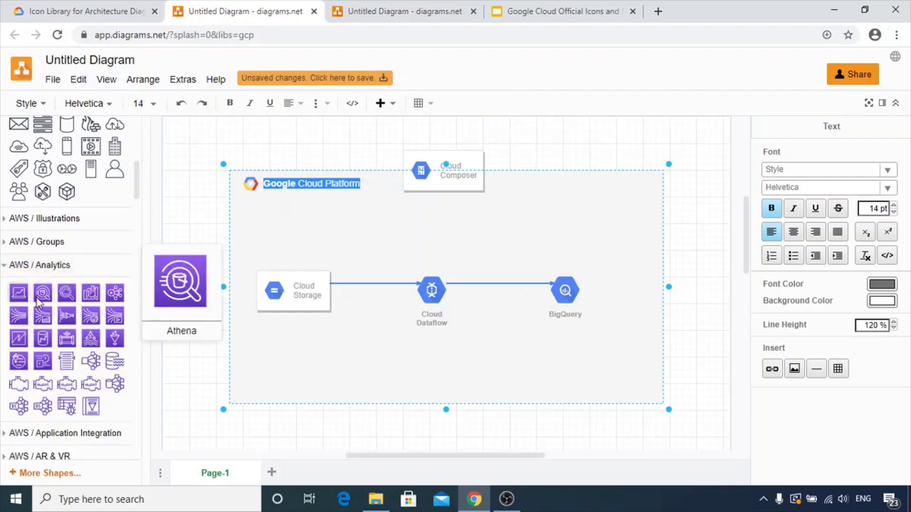
mouse_move(47, 345)
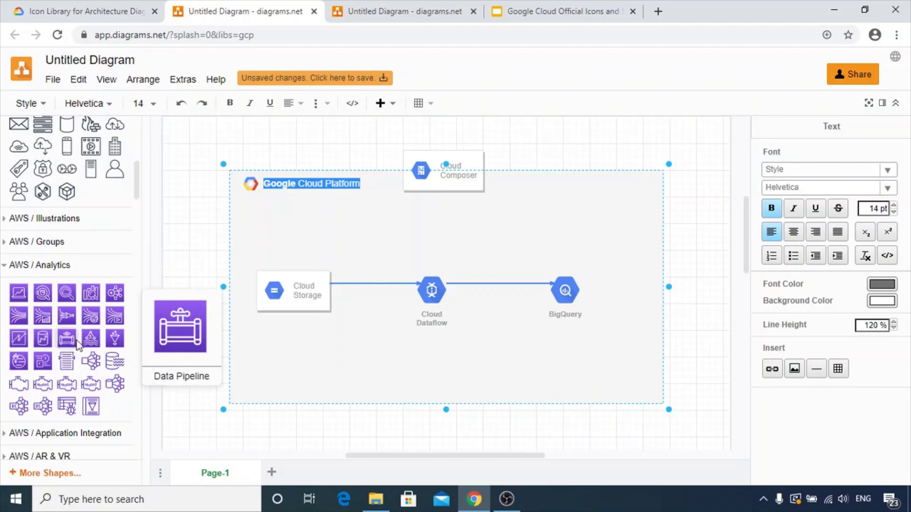
mouse_move(84, 341)
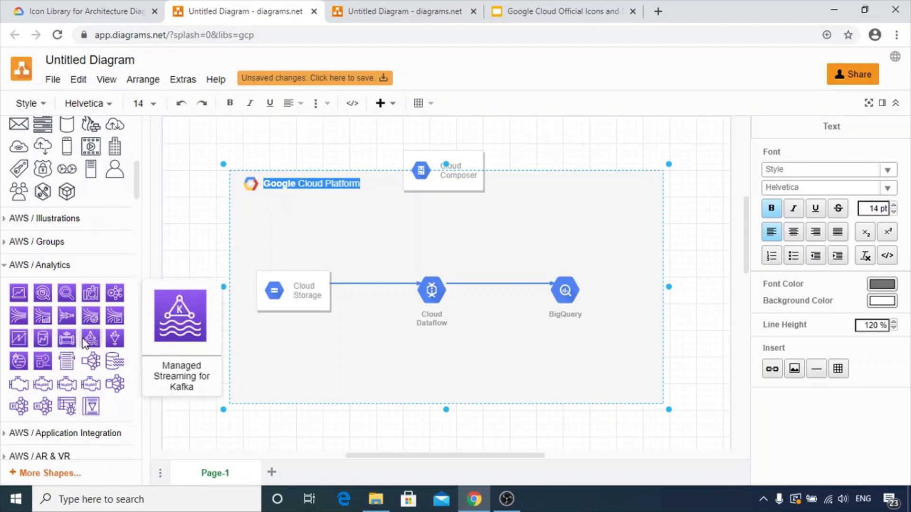
mouse_move(94, 320)
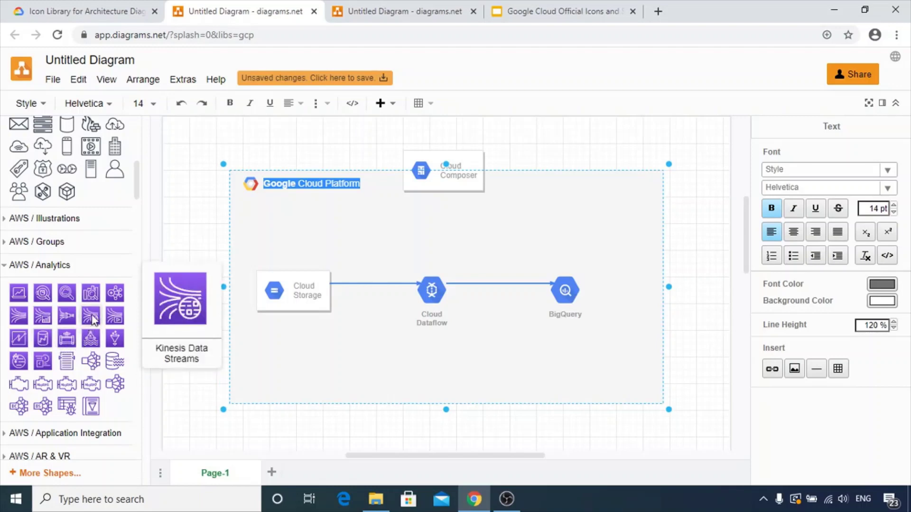
click(13, 265)
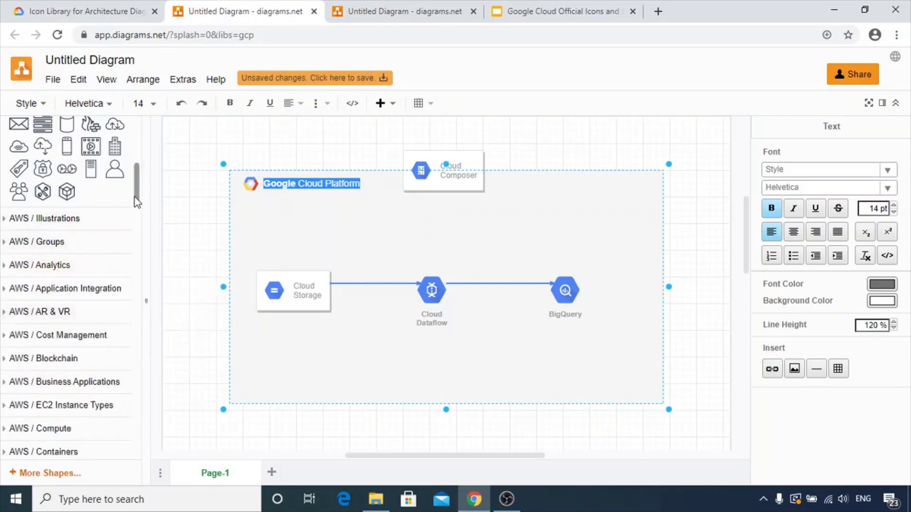
Expand Azure / AI and Machine Learning, open and close Azure / Azure Stack, then scroll back up
drag(137, 198, 147, 287)
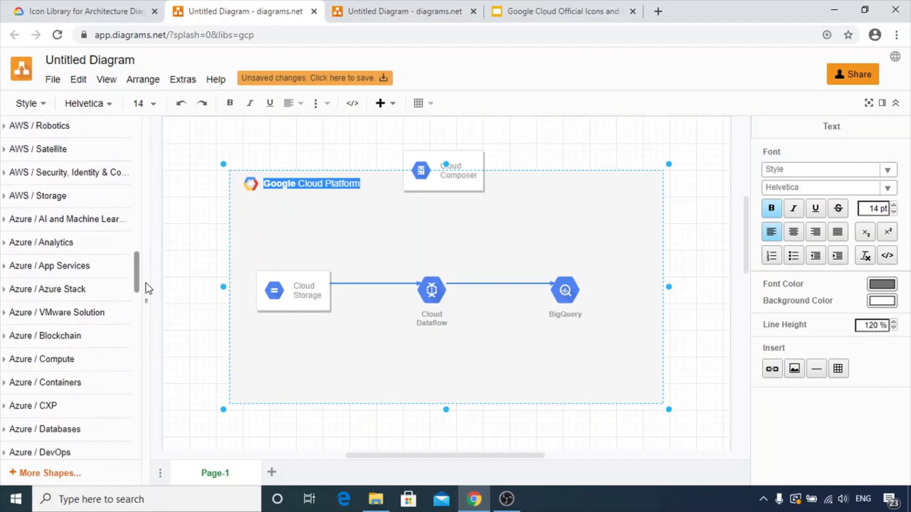
click(6, 222)
mouse_move(19, 250)
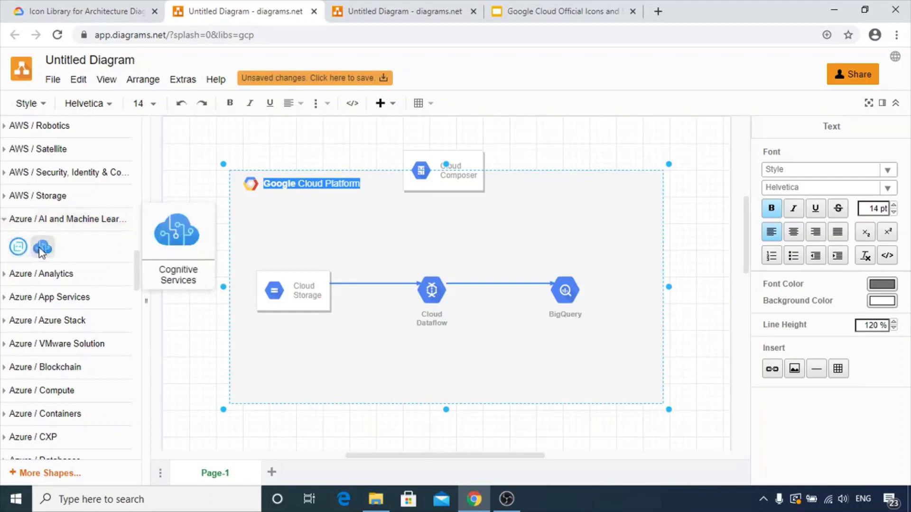
click(4, 322)
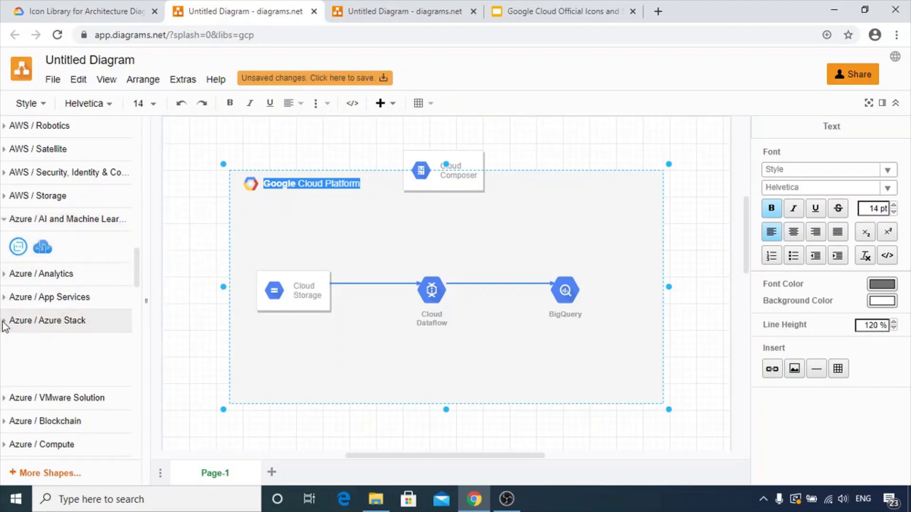
click(4, 322)
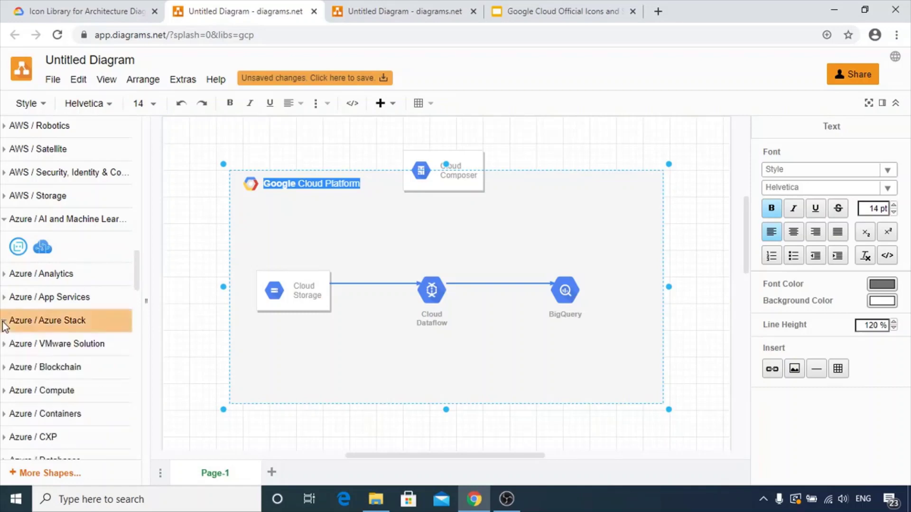
drag(139, 277, 139, 139)
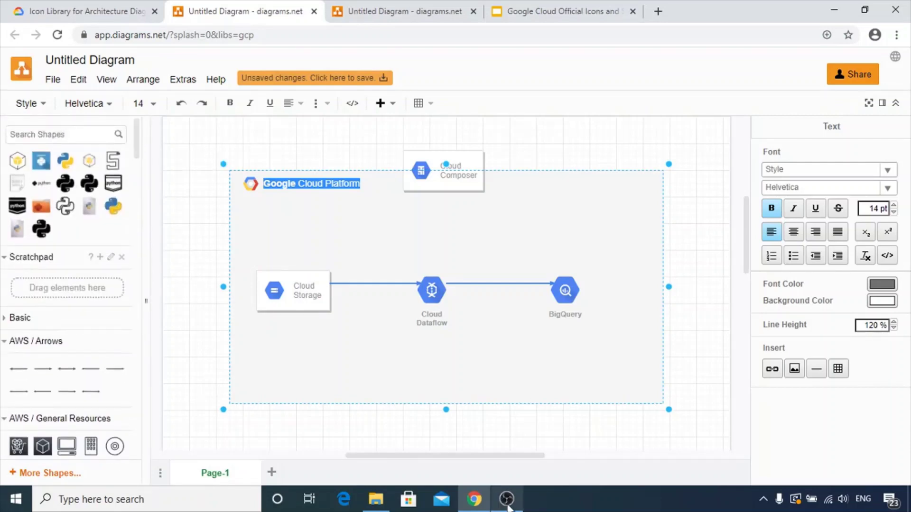
mouse_move(507, 507)
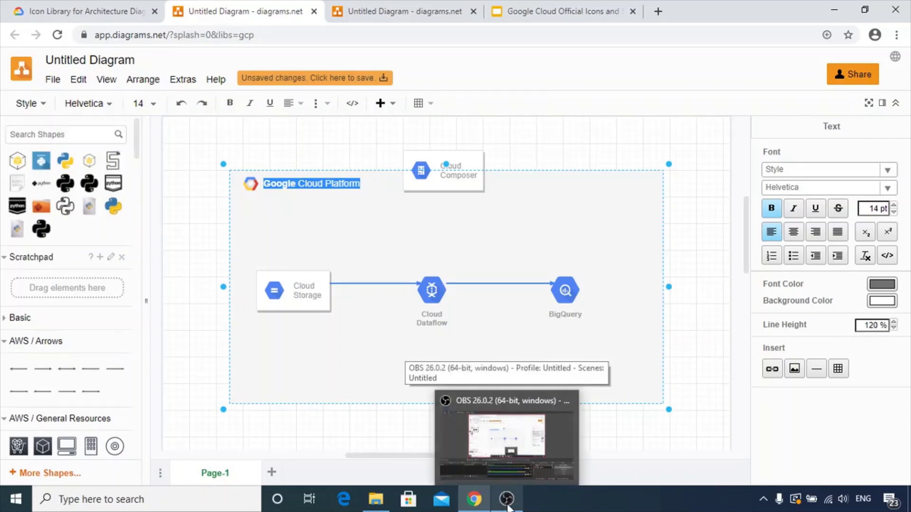